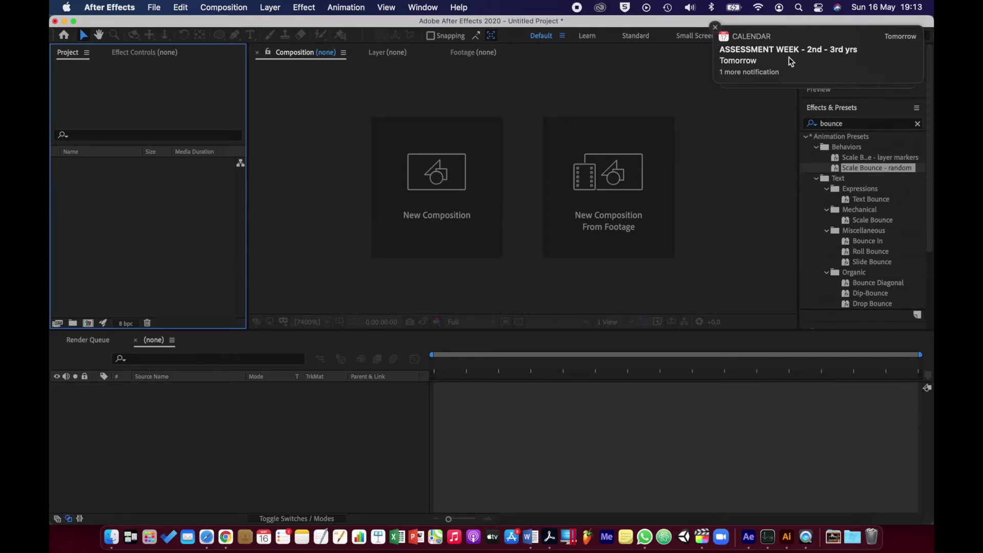
# - Create a new 1920×1080, 25 fps, 5-second composition named MIKE
pyautogui.hscroll(3, 789, 58)
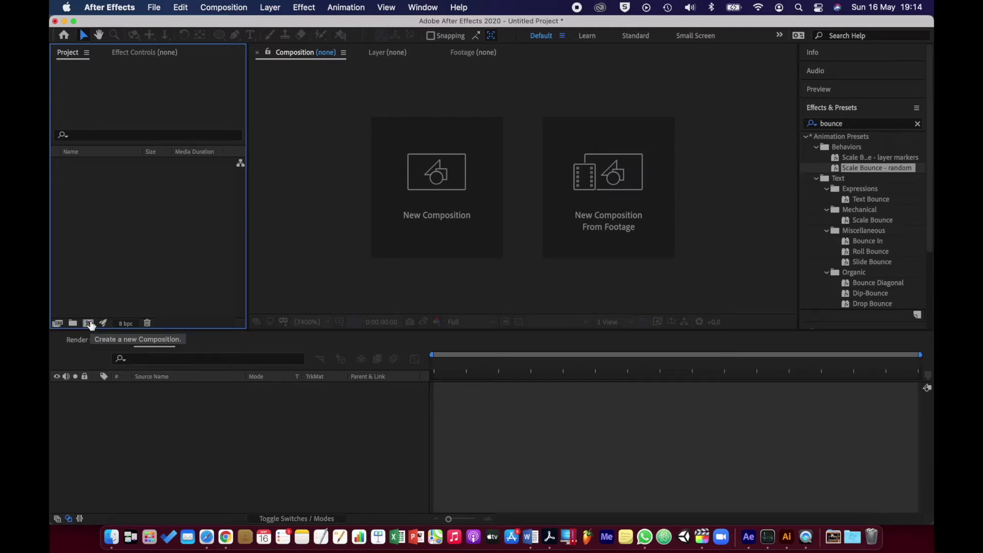
pyautogui.click(88, 324)
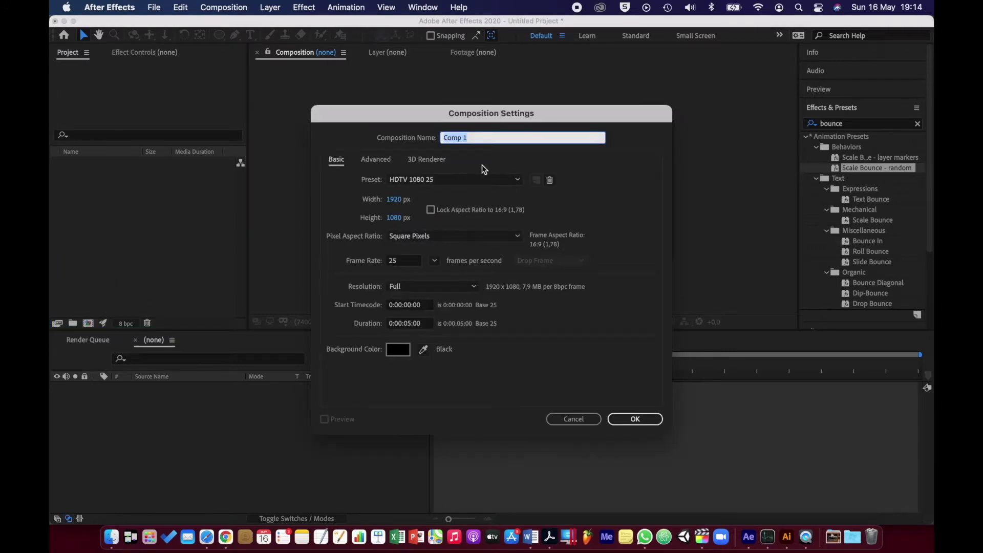
pyautogui.write('MMIKE')
pyautogui.press('Tab')
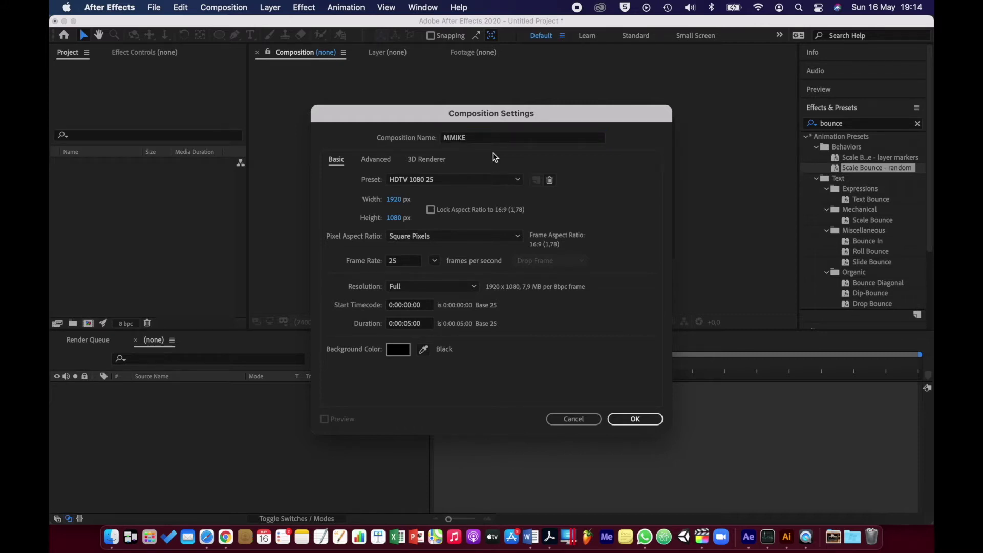
pyautogui.click(481, 139)
pyautogui.click(454, 138)
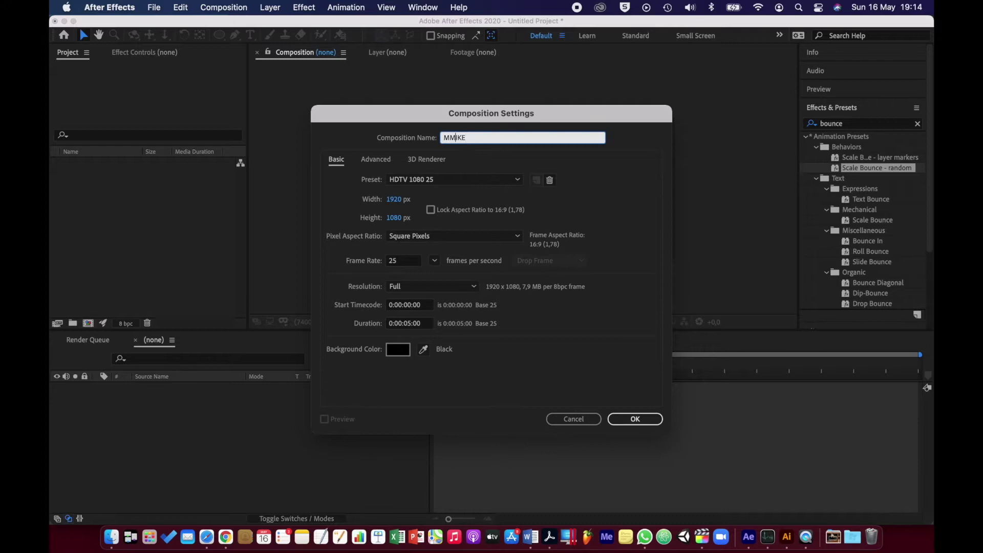
pyautogui.press('BackSpace')
pyautogui.click(620, 418)
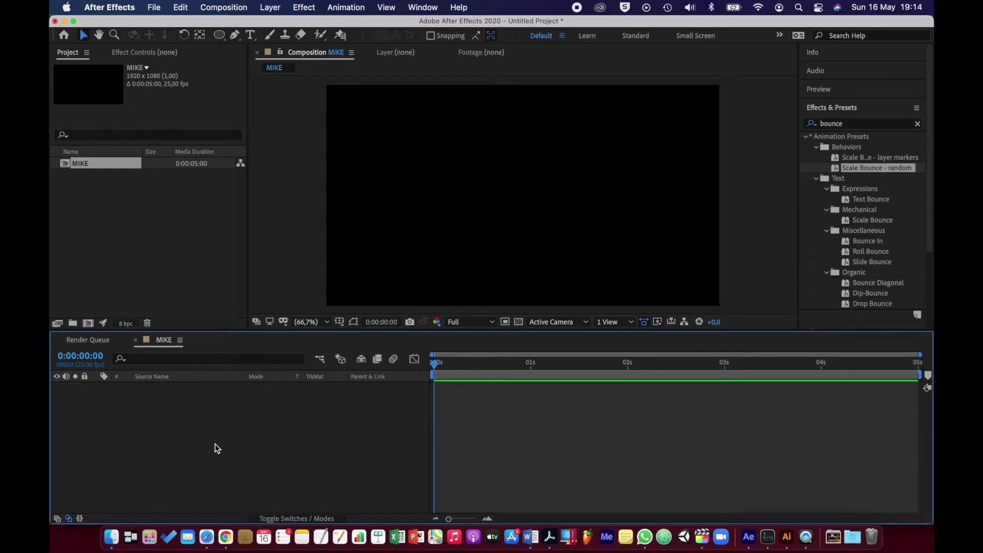
# - Add a text layer reading MIKE in yellow Arial Black with a magenta stroke
pyautogui.rightClick(225, 435)
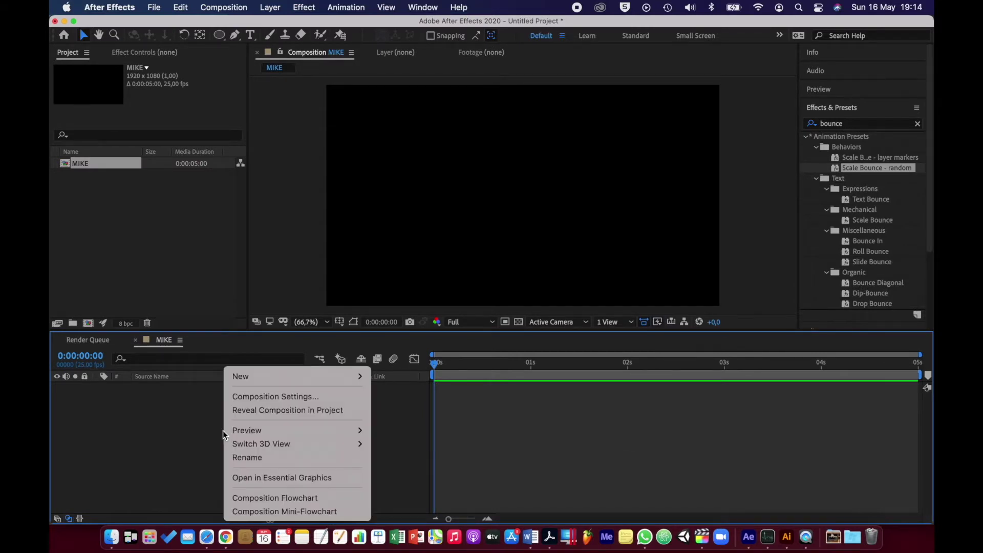
pyautogui.moveTo(267, 377)
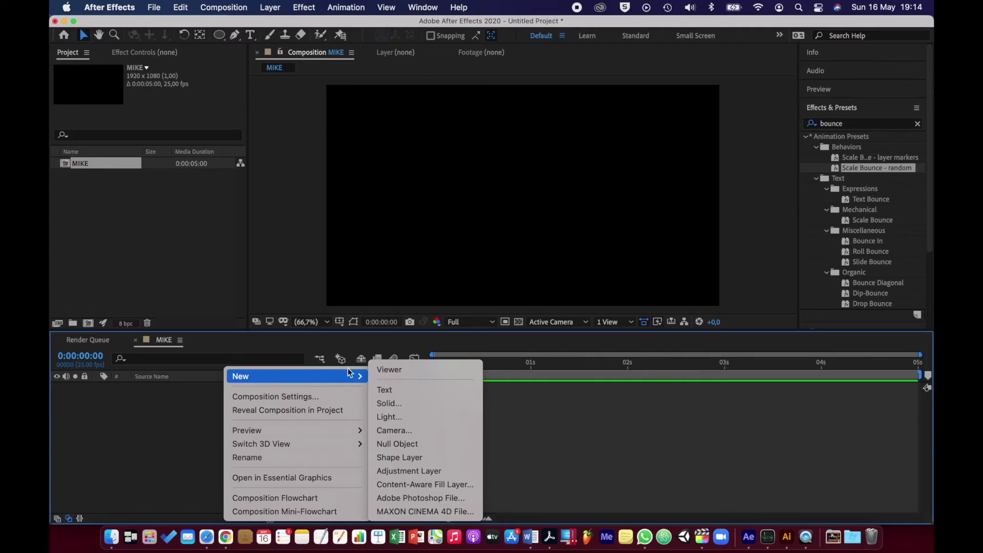
pyautogui.click(405, 389)
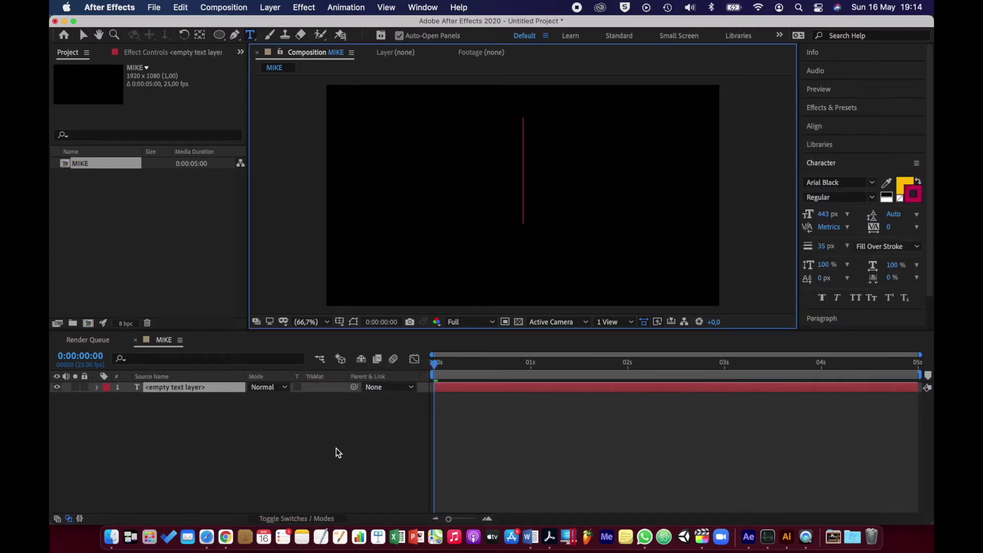
pyautogui.write('MIK')
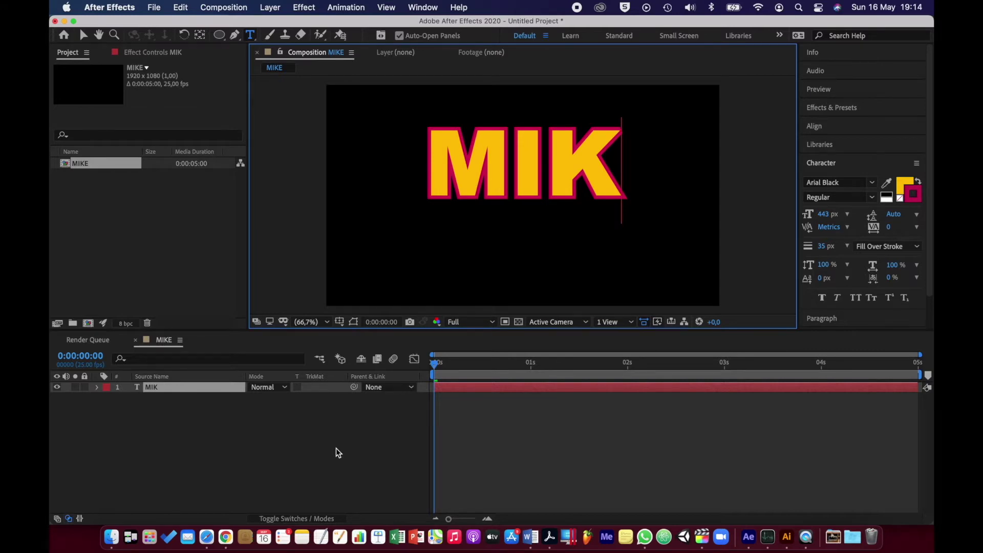
pyautogui.write('ERE')
pyautogui.press('BackSpace')
pyautogui.press('BackSpace')
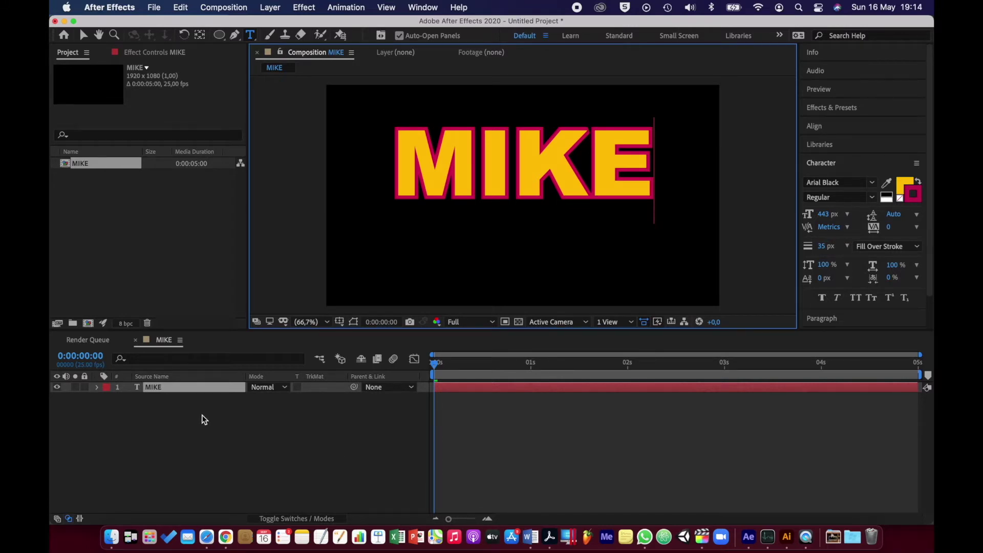
pyautogui.click(180, 388)
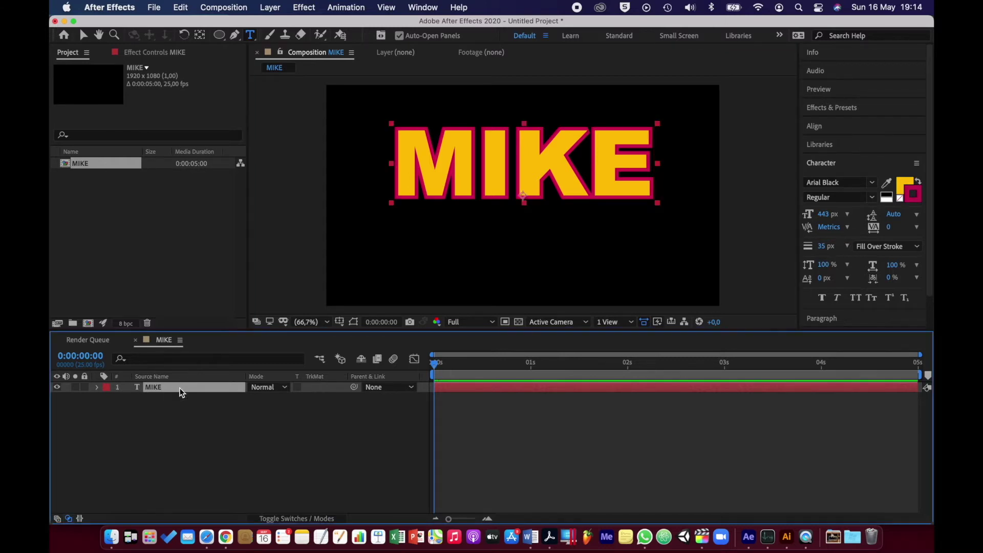
# - Move the MIKE text down toward the frame centre and select its layer
pyautogui.click(82, 35)
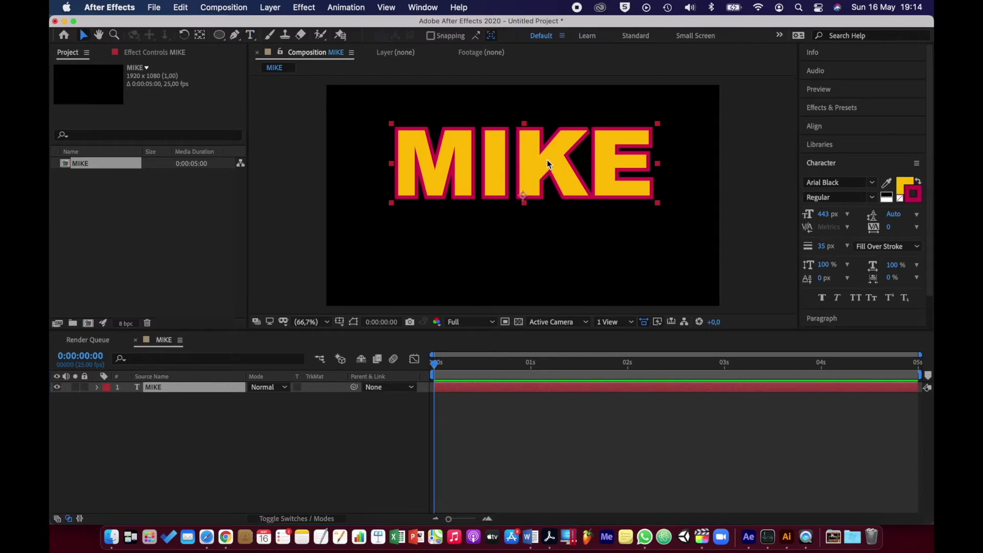
pyautogui.moveTo(548, 164); pyautogui.dragTo(555, 186)
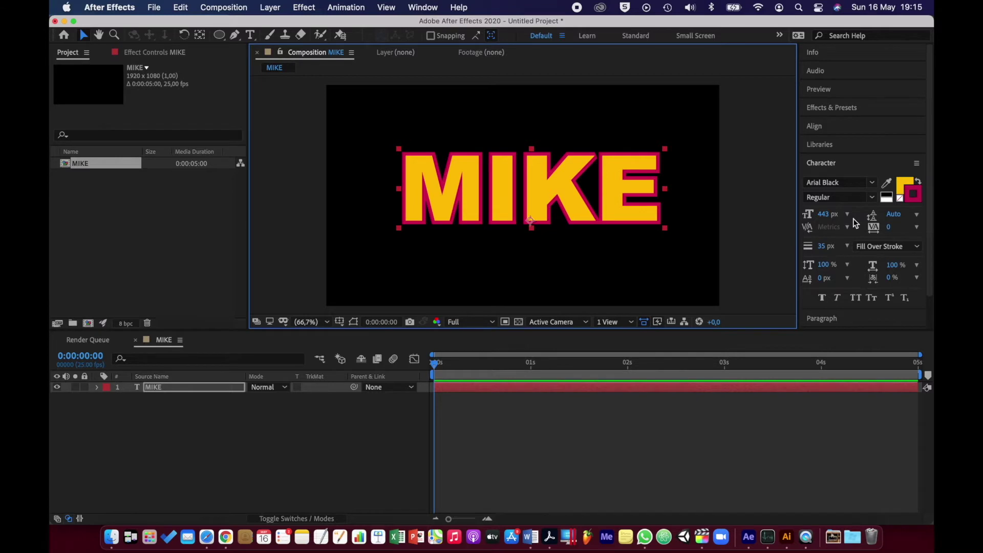
pyautogui.click(174, 387)
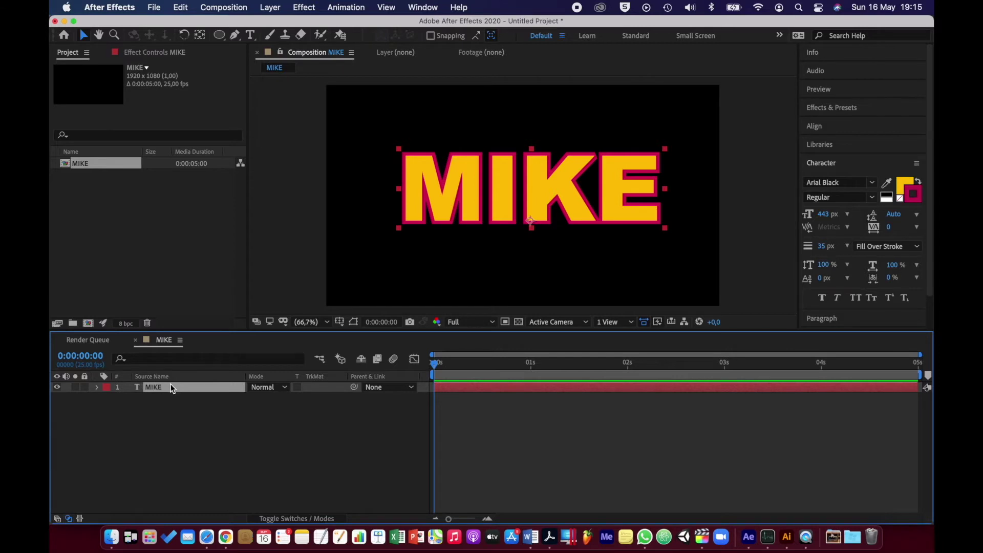
# - Create shapes from the MIKE text, producing a MIKE Outlines layer
pyautogui.click(271, 8)
pyautogui.moveTo(338, 385)
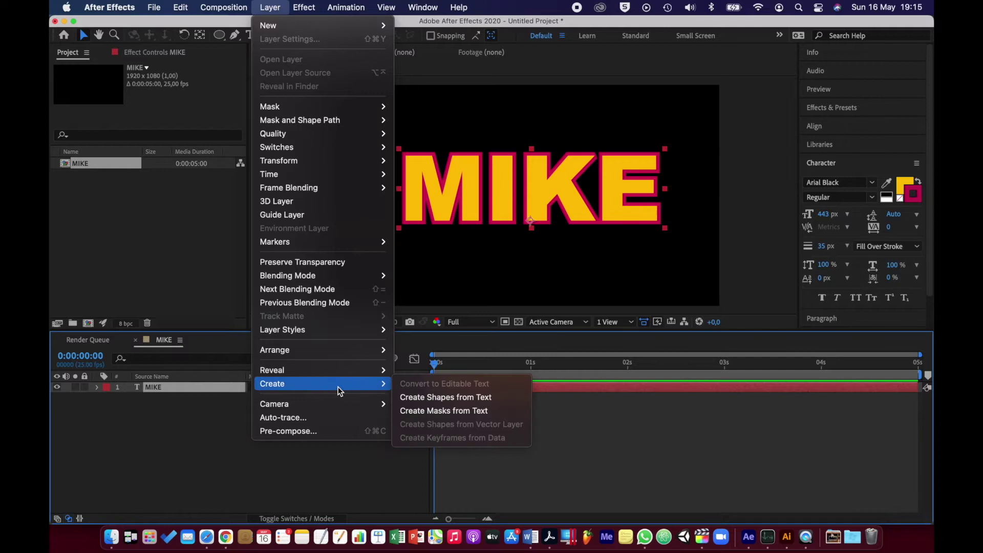
pyautogui.click(411, 398)
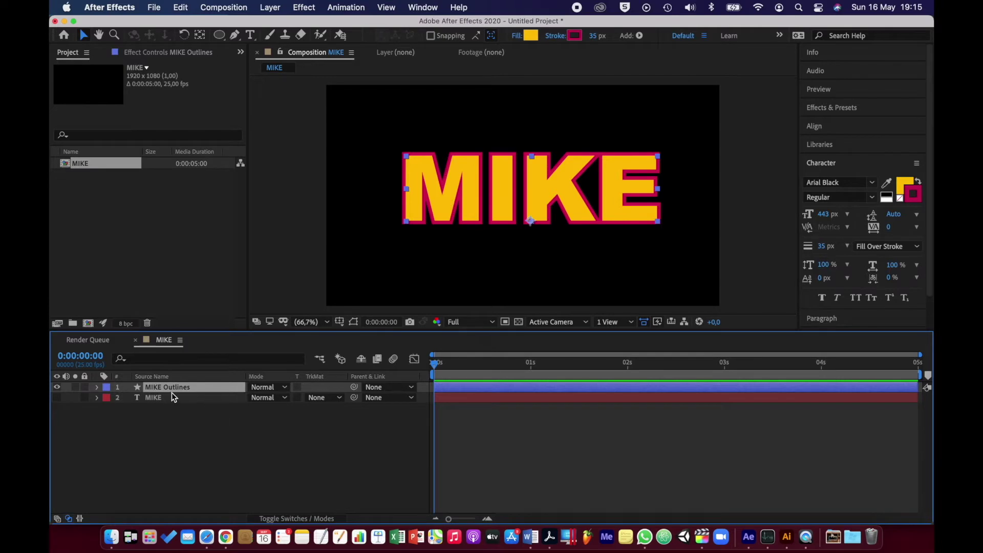
# - Reveal the M, I, K, E letter groups, select M and move near 3 s
pyautogui.click(97, 388)
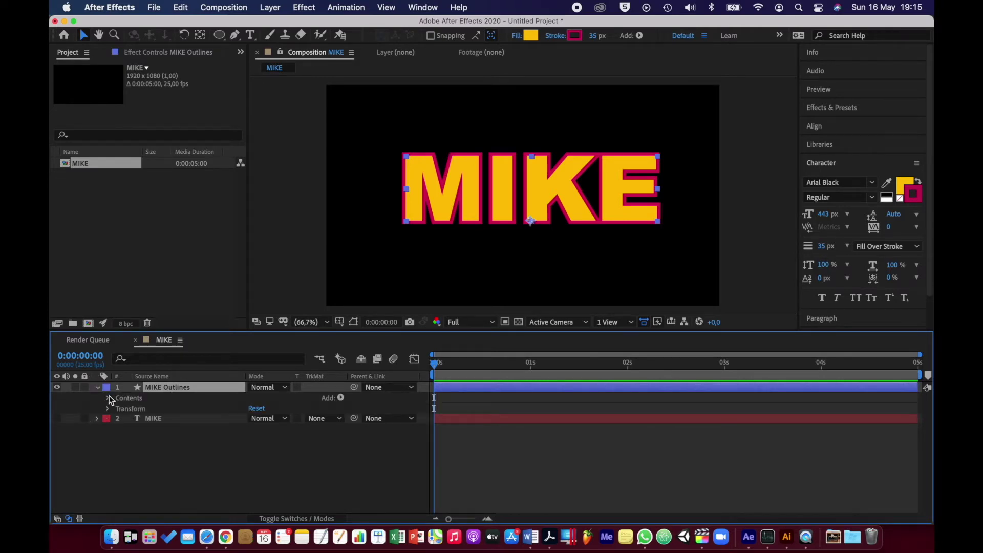
pyautogui.click(109, 398)
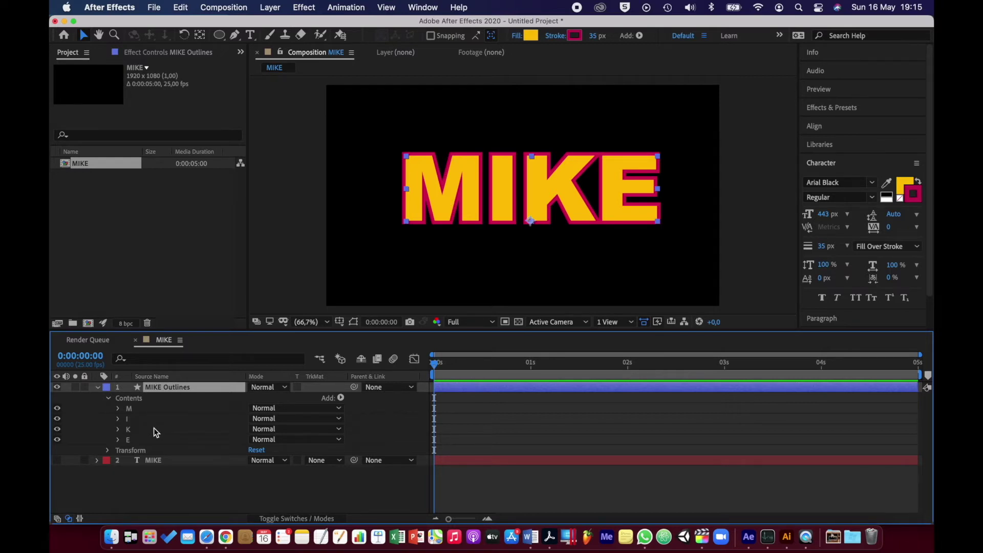
pyautogui.click(135, 409)
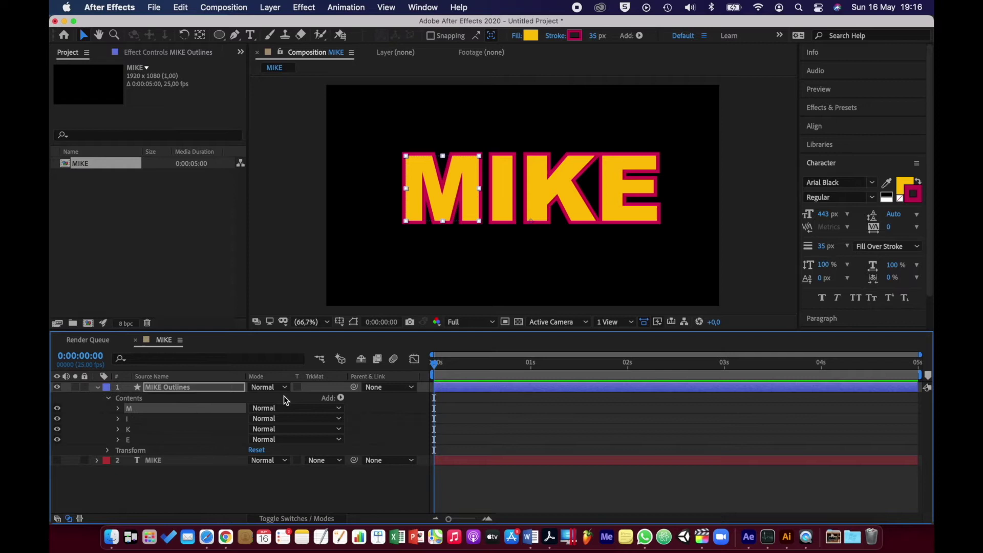
pyautogui.click(727, 365)
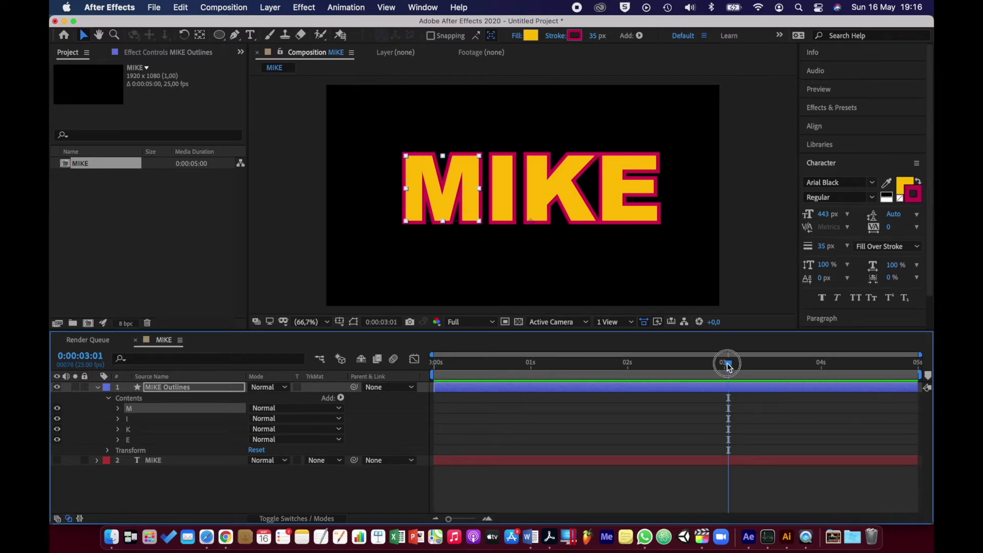
# - At 0:00:03:00, keyframe the M group's Anchor Point, Position, Scale, Rotation and Opacity
pyautogui.moveTo(729, 366); pyautogui.dragTo(724, 364)
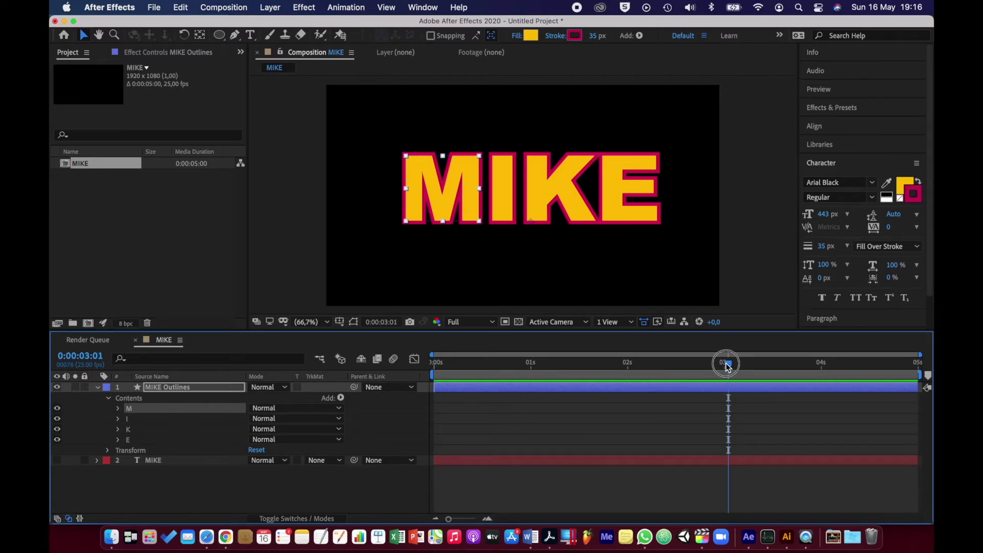
pyautogui.click(118, 408)
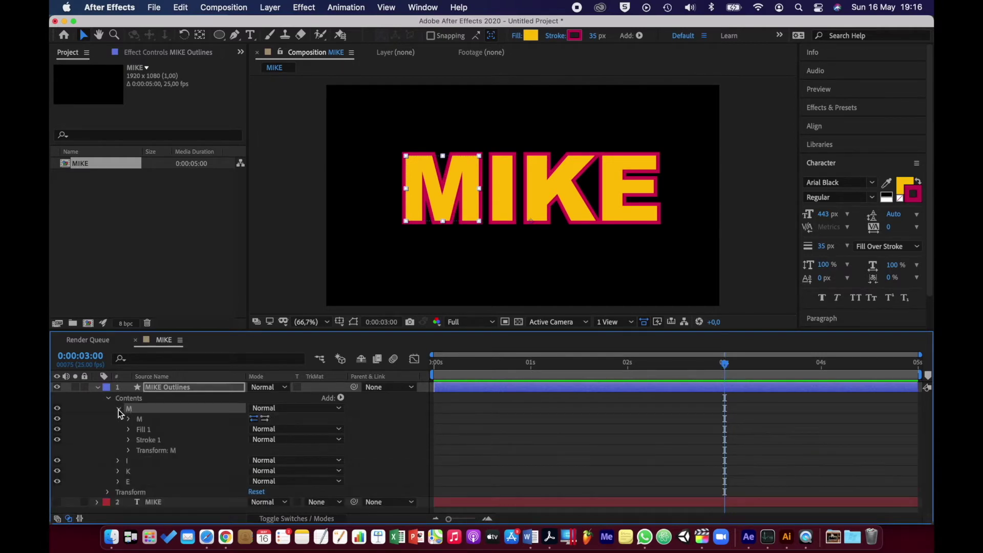
pyautogui.click(129, 451)
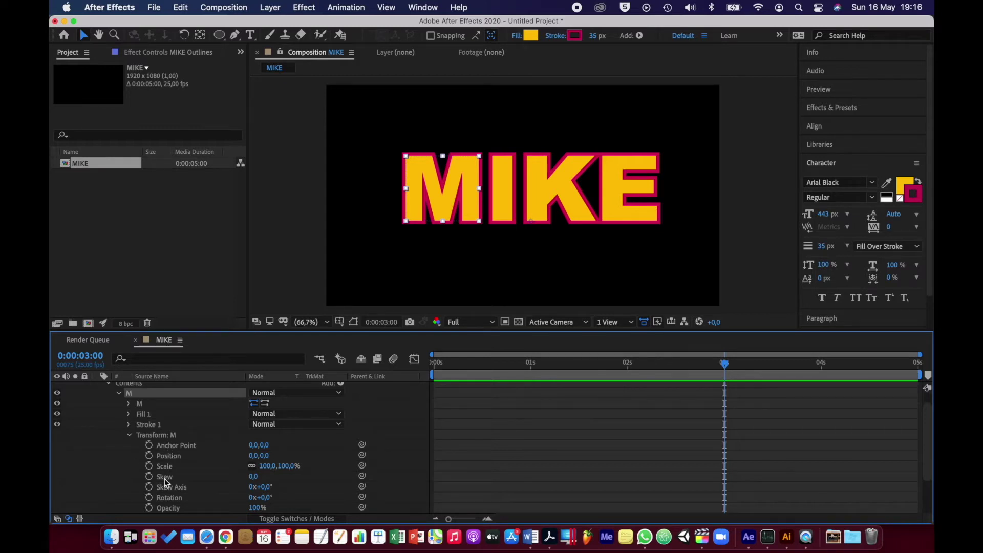
pyautogui.click(148, 456)
pyautogui.click(149, 446)
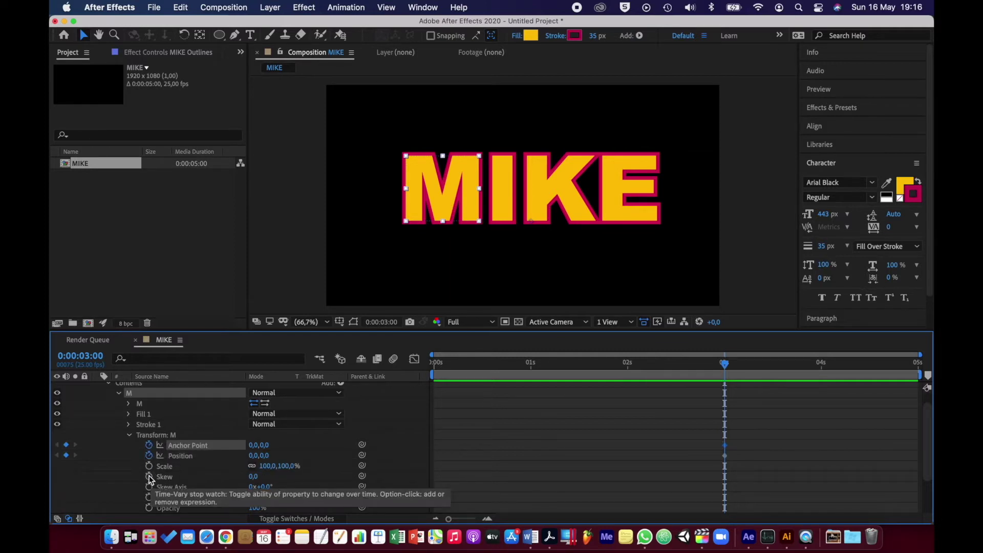
pyautogui.click(149, 467)
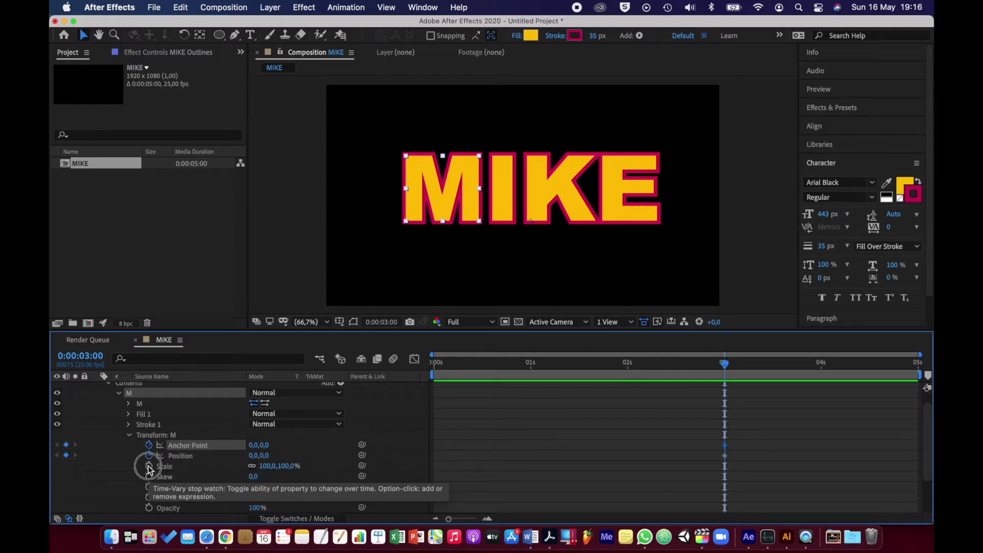
pyautogui.click(149, 509)
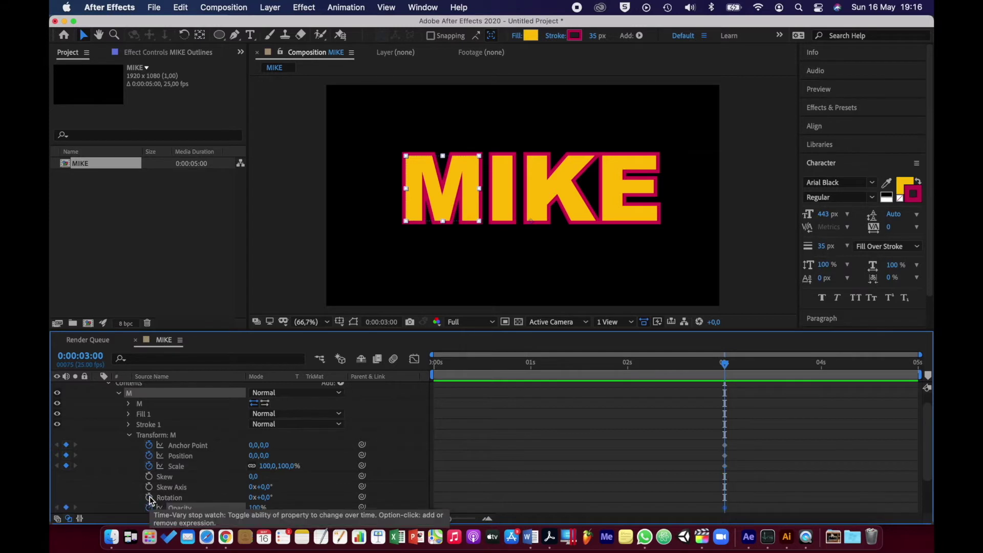
pyautogui.click(149, 498)
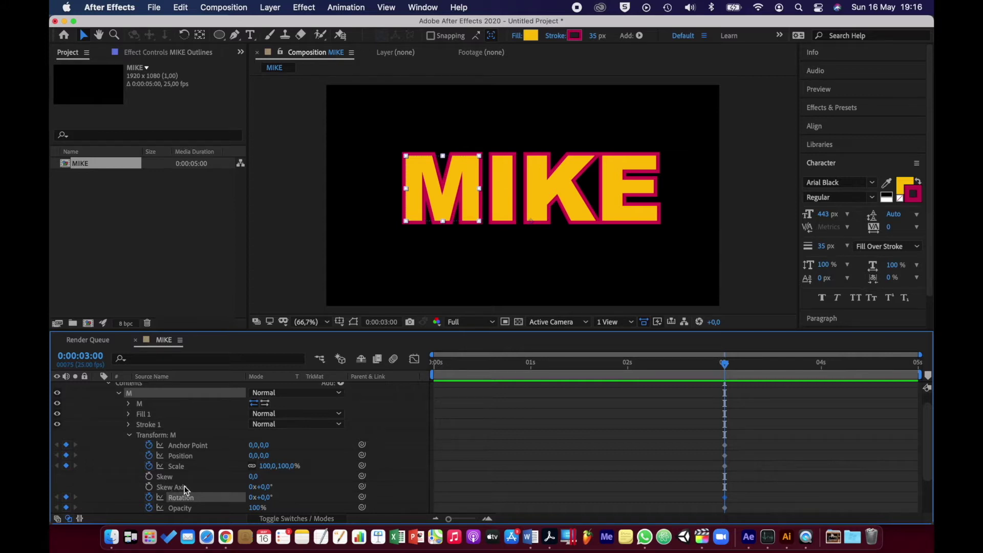
# - At 2 s, set the M's Position Y to -328, Opacity 0% and Rotation -36°
pyautogui.click(628, 368)
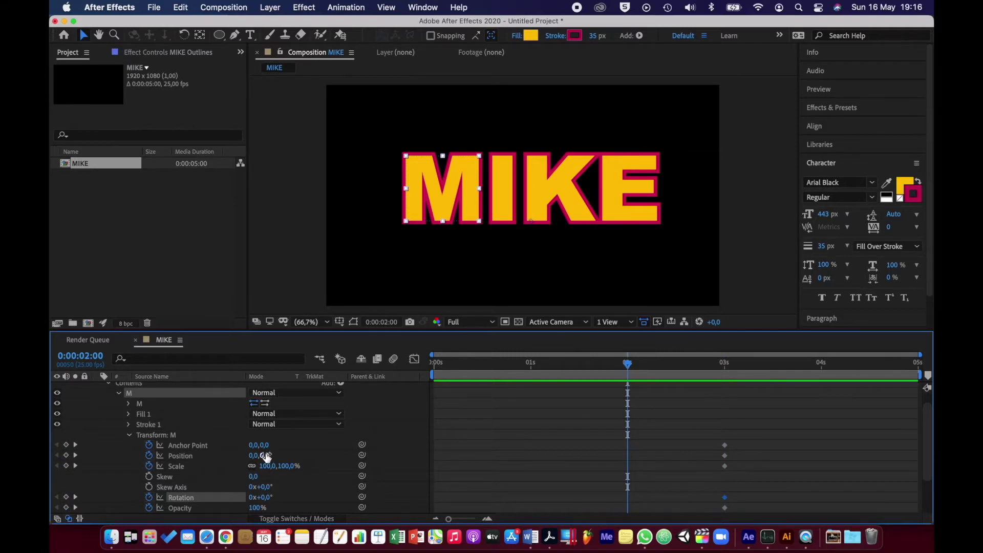
pyautogui.moveTo(265, 456); pyautogui.dragTo(107, 420)
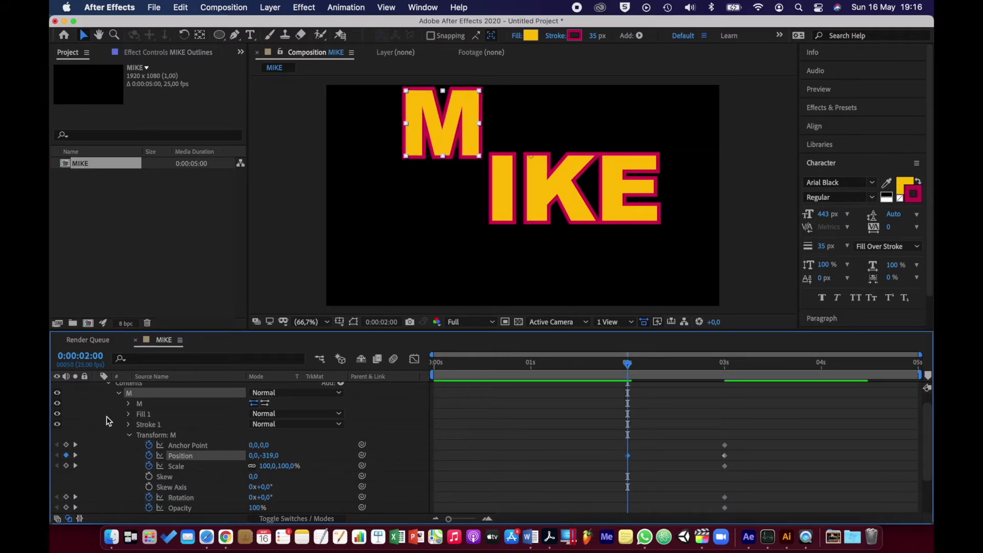
pyautogui.moveTo(267, 455); pyautogui.dragTo(268, 455)
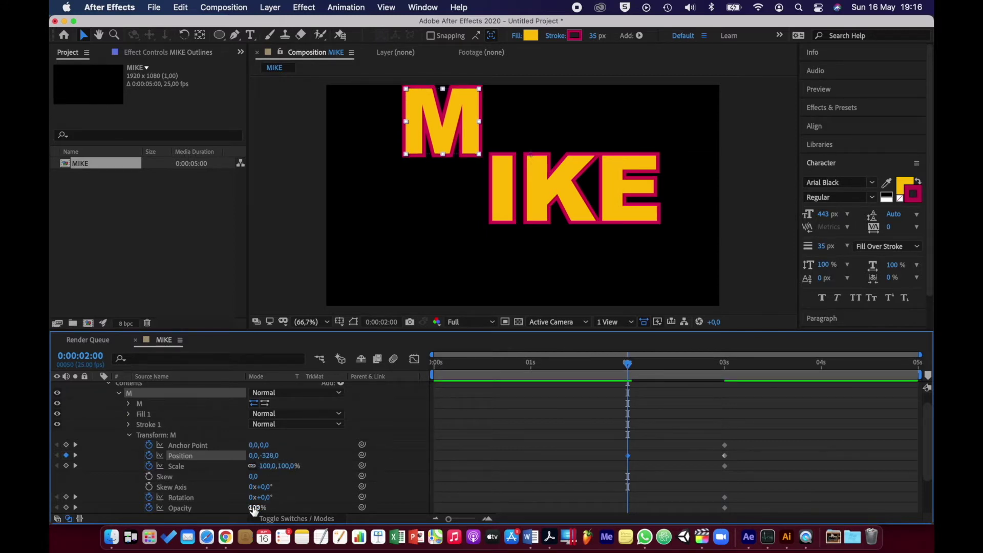
pyautogui.moveTo(253, 508); pyautogui.dragTo(100, 514)
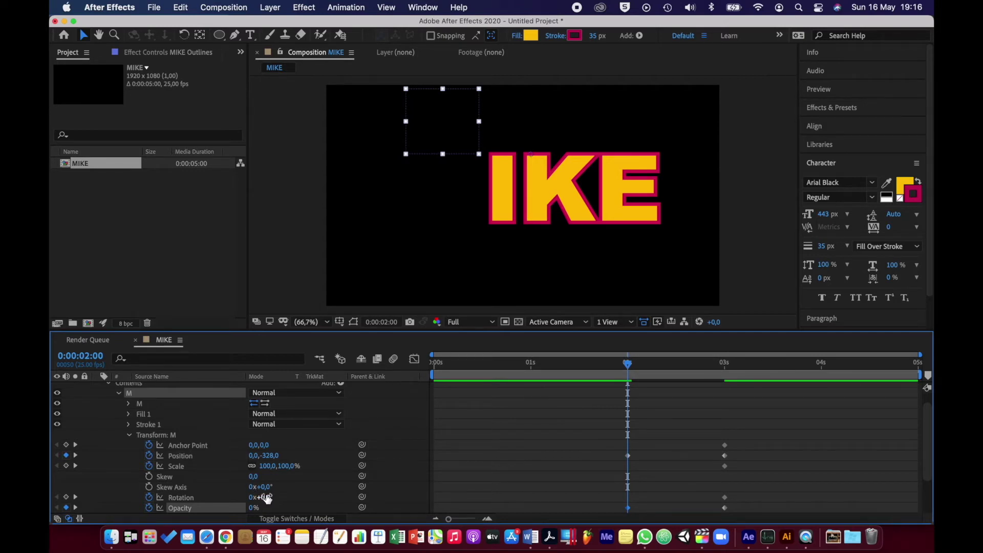
pyautogui.moveTo(261, 497); pyautogui.dragTo(244, 496)
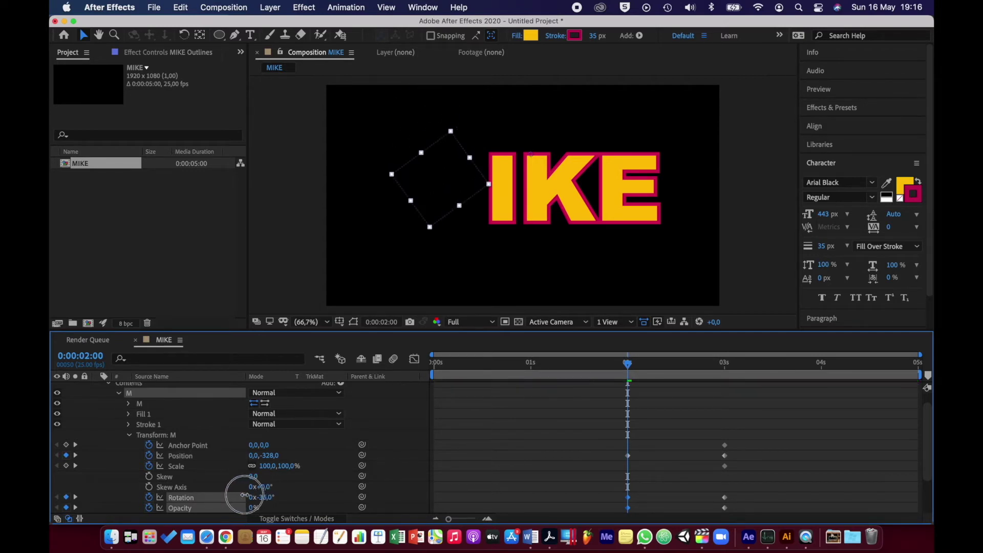
pyautogui.click(129, 435)
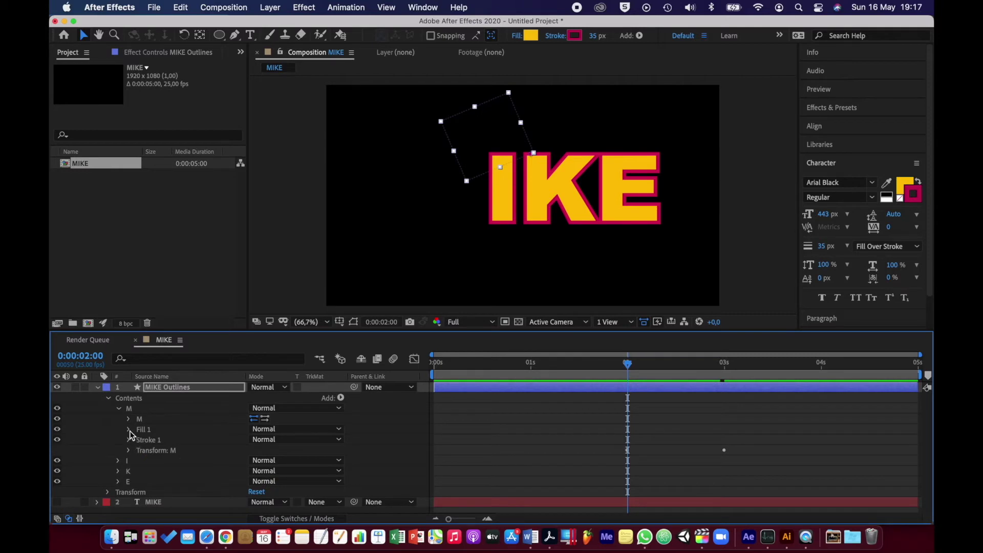
# - Keyframe the M's fill colour: purple CE00FB at 2 s, yellow at 3 s
pyautogui.click(129, 429)
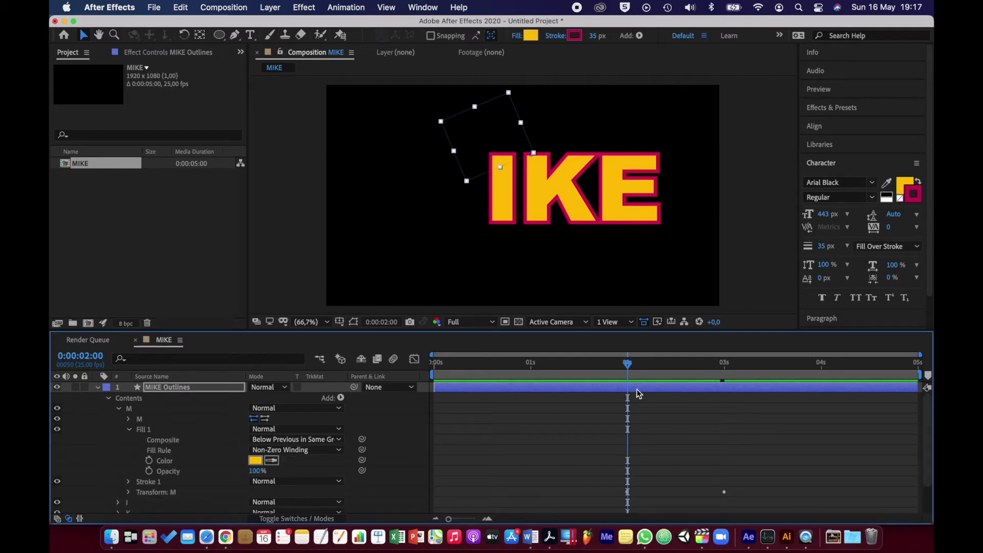
pyautogui.moveTo(629, 363); pyautogui.dragTo(724, 379)
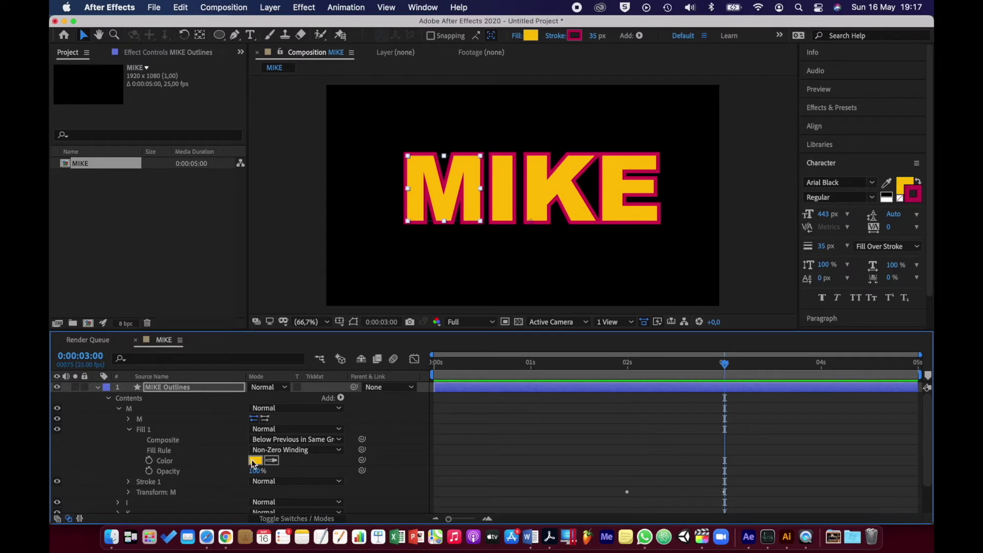
pyautogui.click(149, 460)
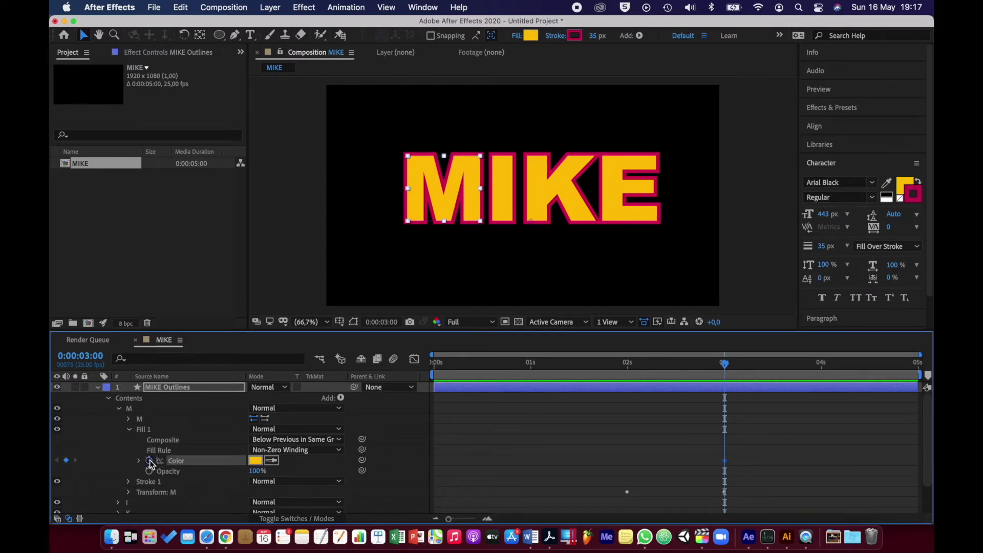
pyautogui.click(628, 364)
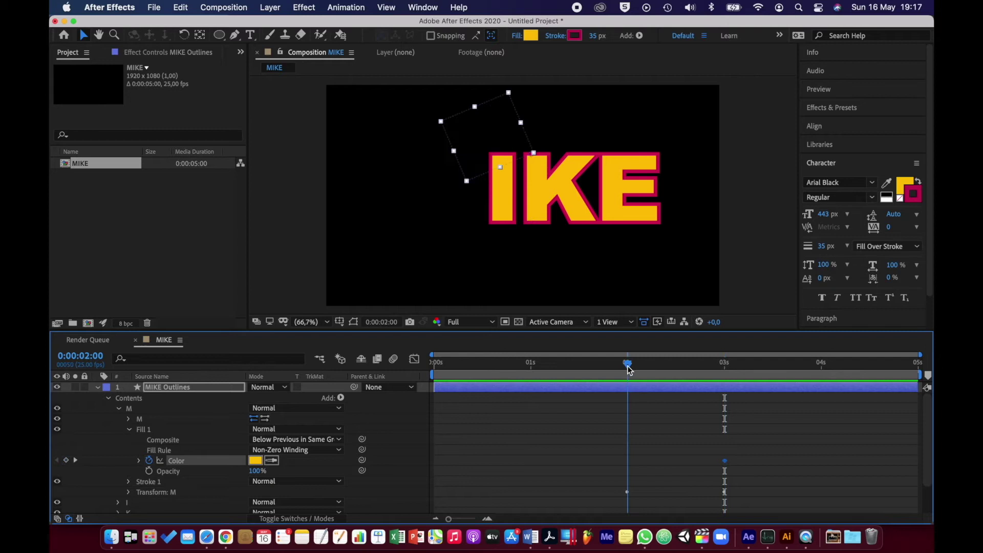
pyautogui.click(255, 461)
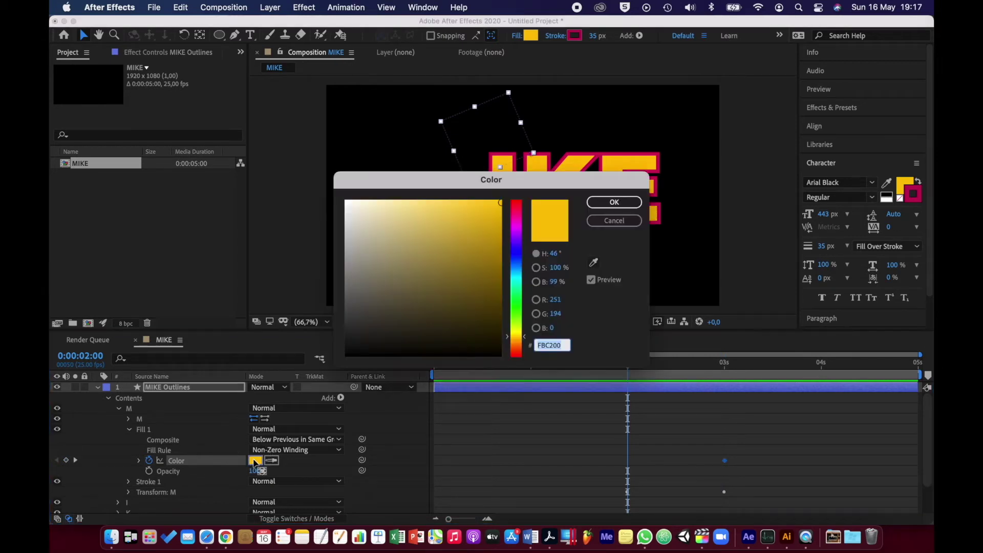
pyautogui.click(517, 233)
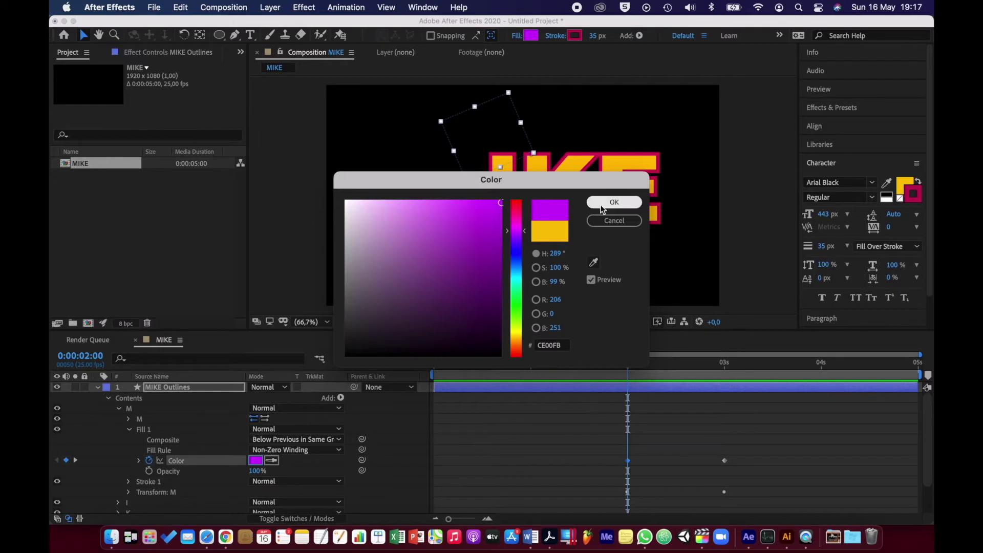
pyautogui.click(615, 202)
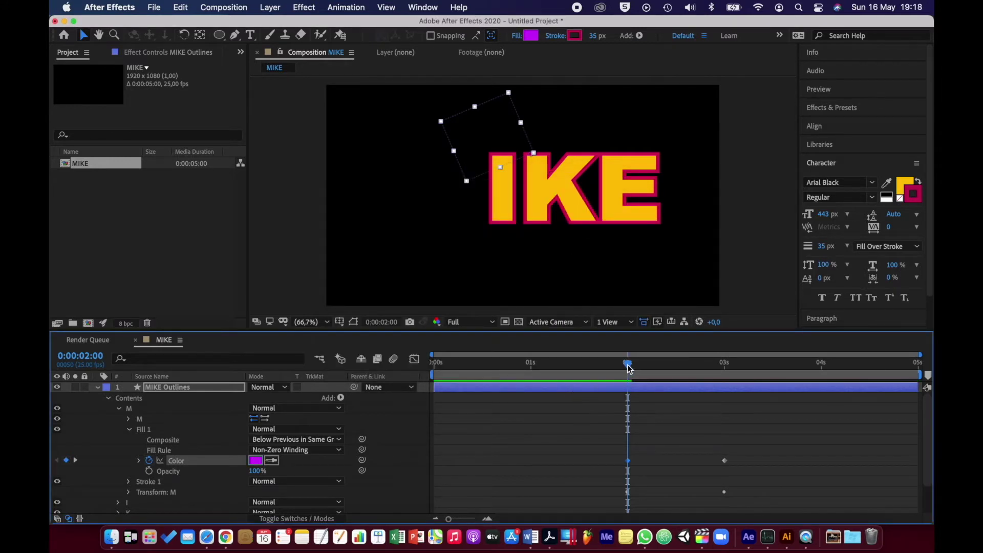
pyautogui.moveTo(628, 364); pyautogui.dragTo(629, 390)
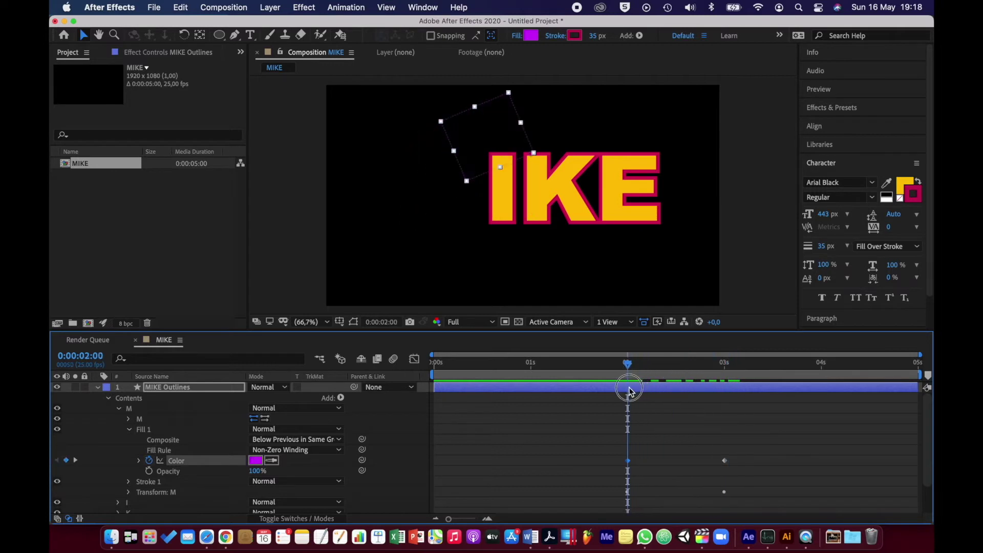
pyautogui.press('k')
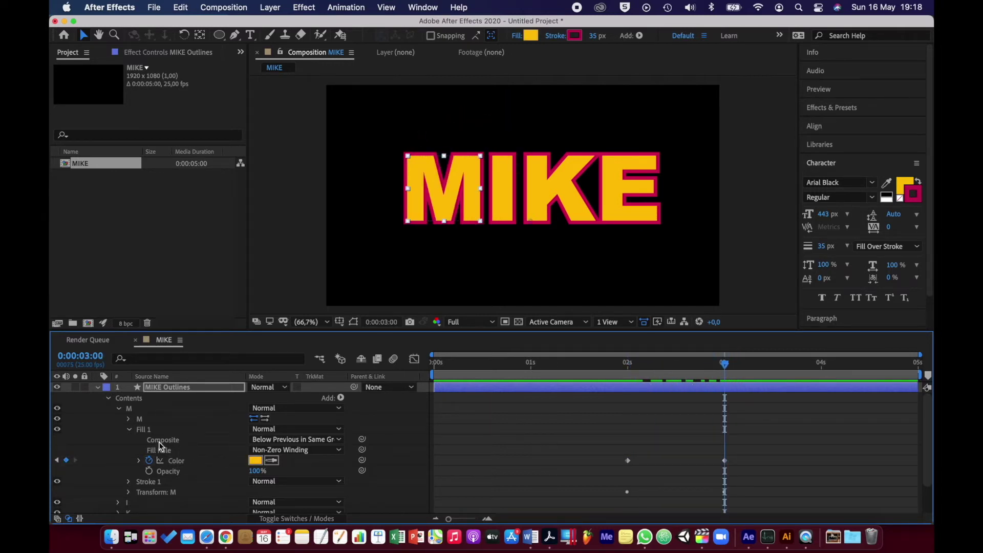
pyautogui.click(129, 430)
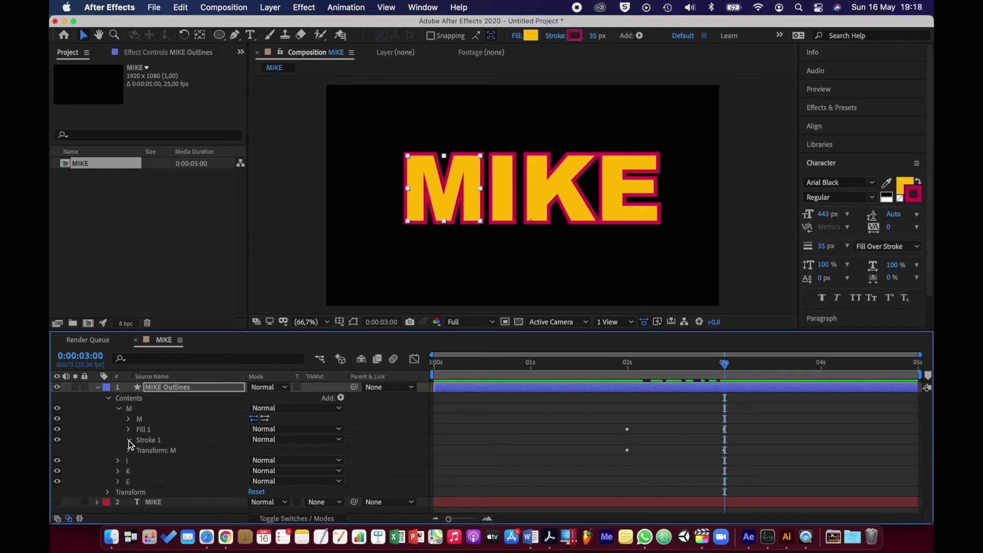
pyautogui.click(128, 440)
pyautogui.scroll(-2, 128, 440)
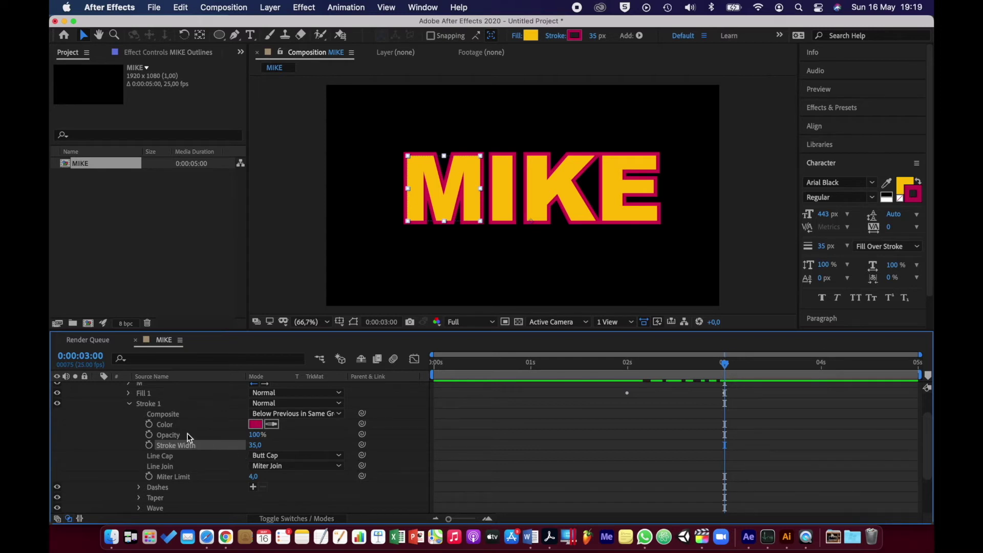
pyautogui.click(130, 404)
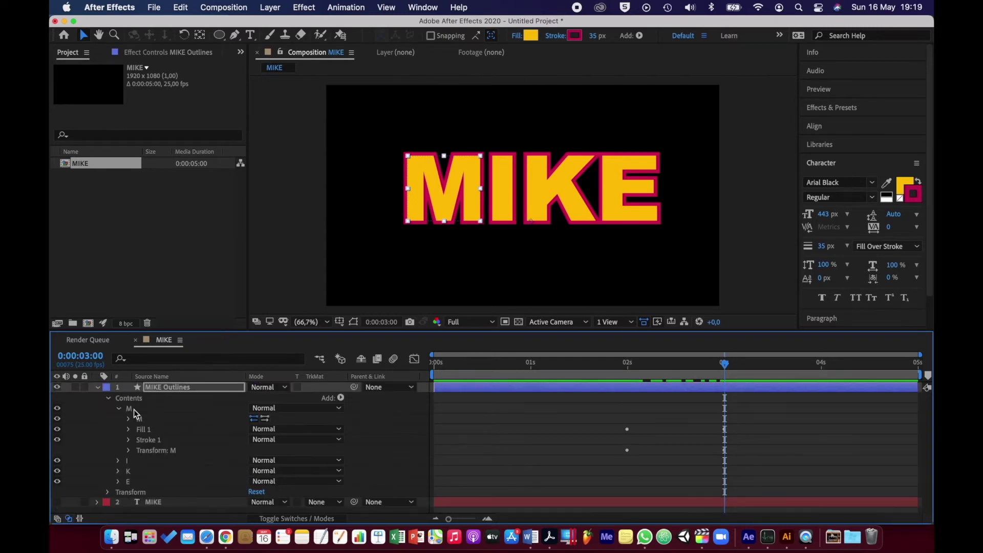
pyautogui.click(152, 409)
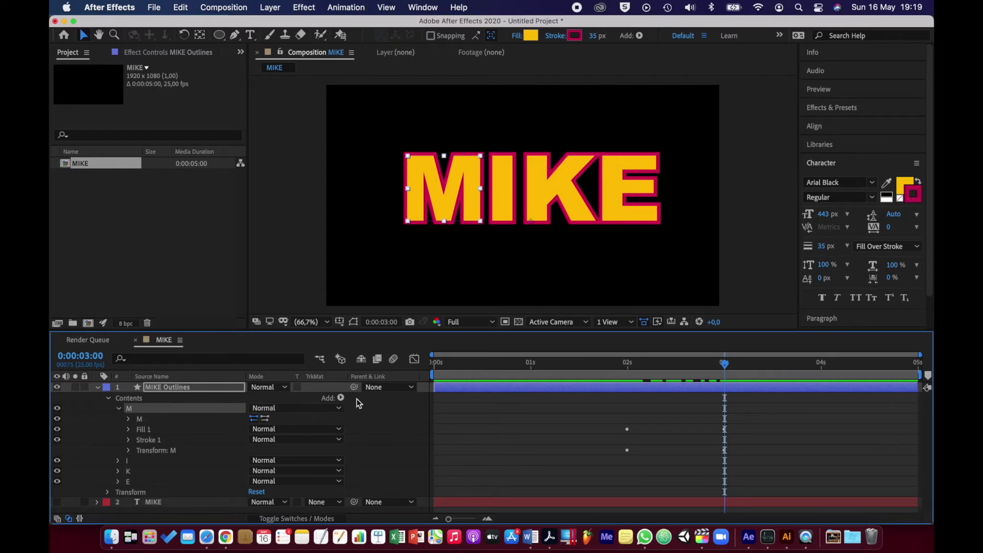
# - Add a second white stroke, 35 px wide, to the M group
pyautogui.click(340, 398)
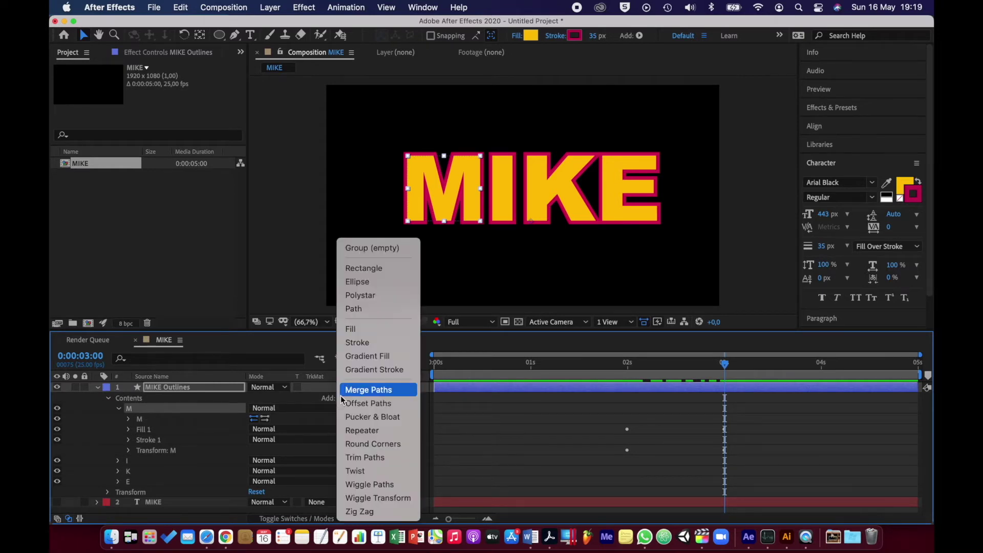
pyautogui.click(367, 343)
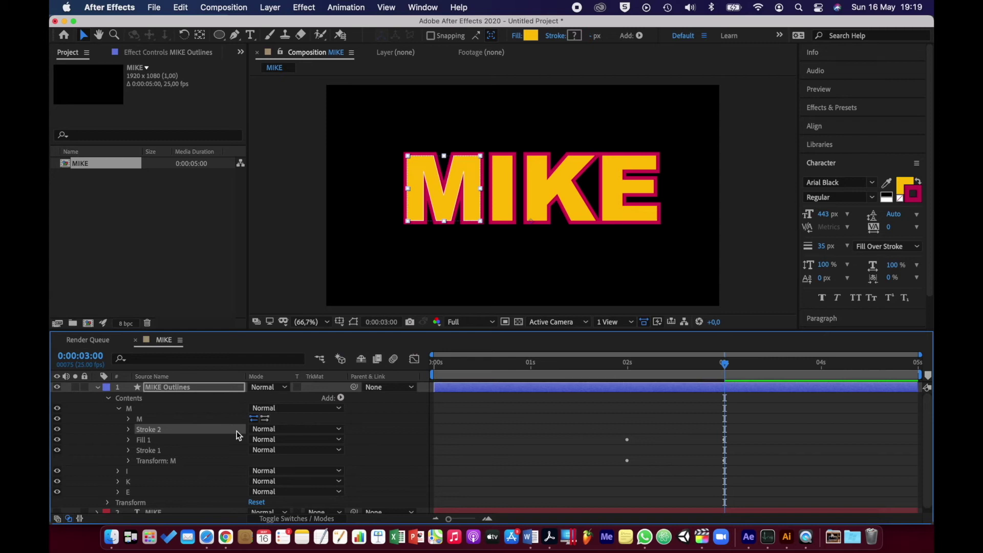
pyautogui.click(128, 430)
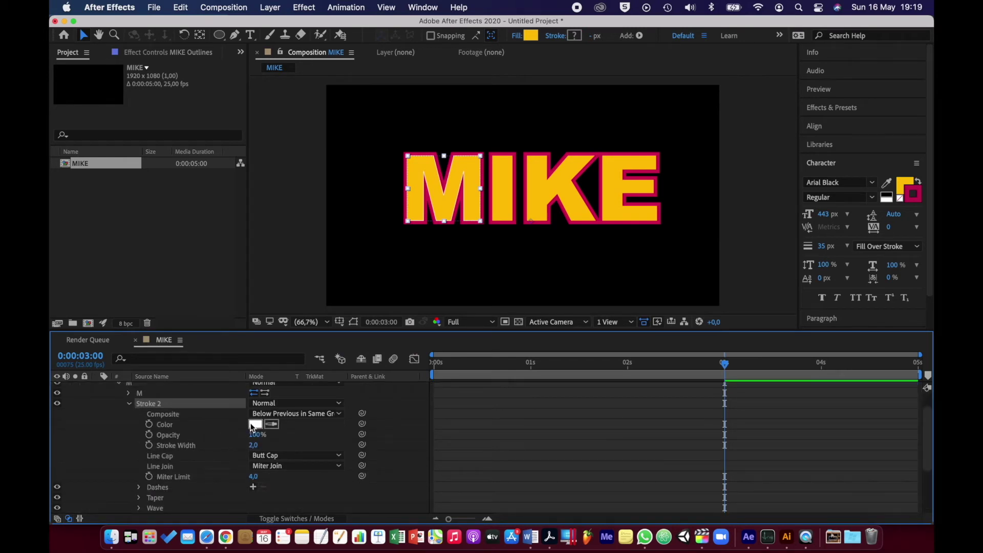
pyautogui.moveTo(253, 445); pyautogui.dragTo(274, 444)
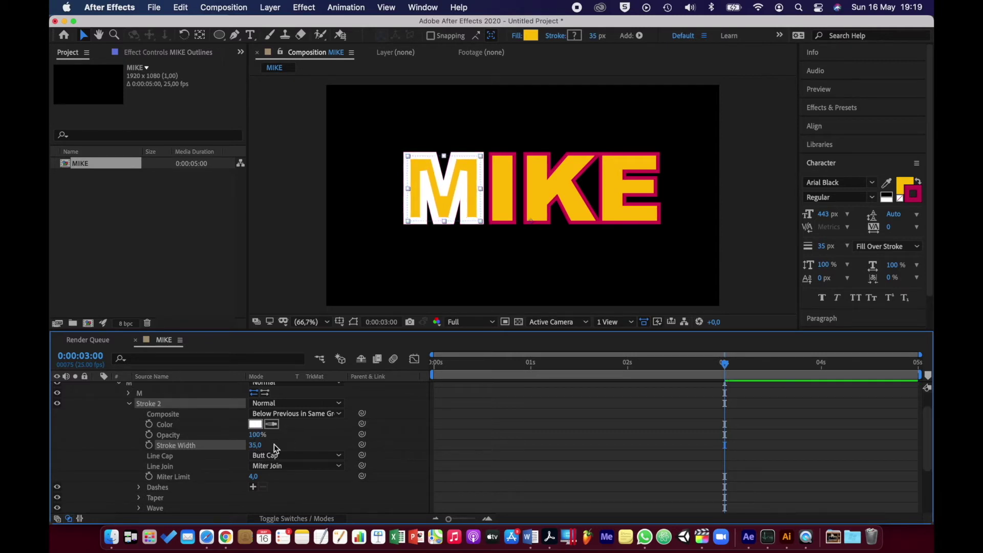
# - Give the M's white stroke round caps, Dash 0 and Gap 74 for light-bulb dots
pyautogui.click(253, 486)
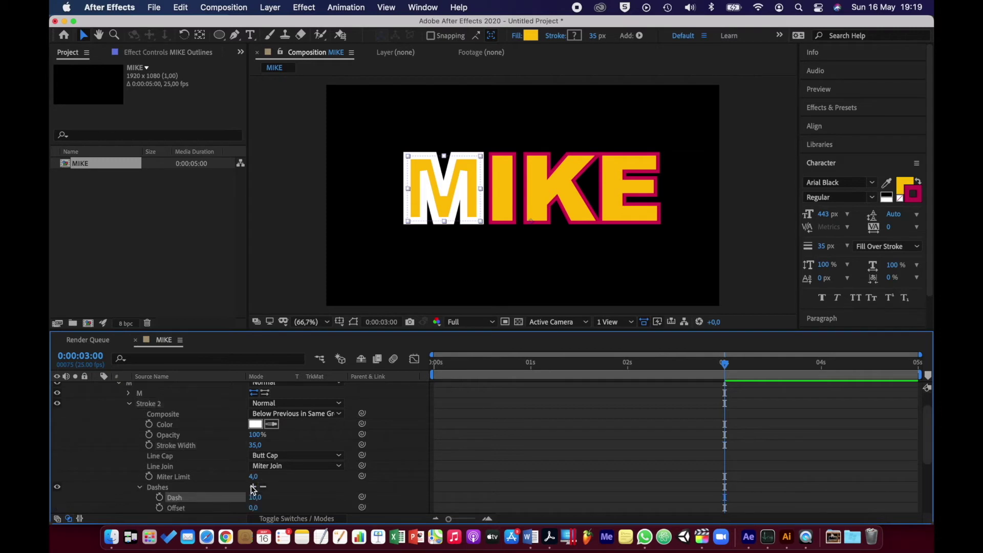
pyautogui.scroll(-2, 266, 490)
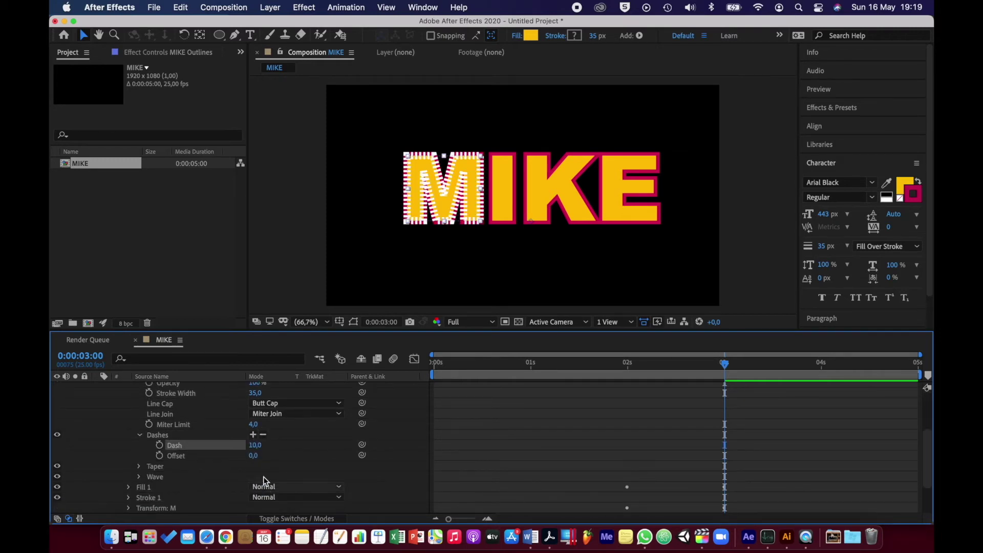
pyautogui.click(253, 435)
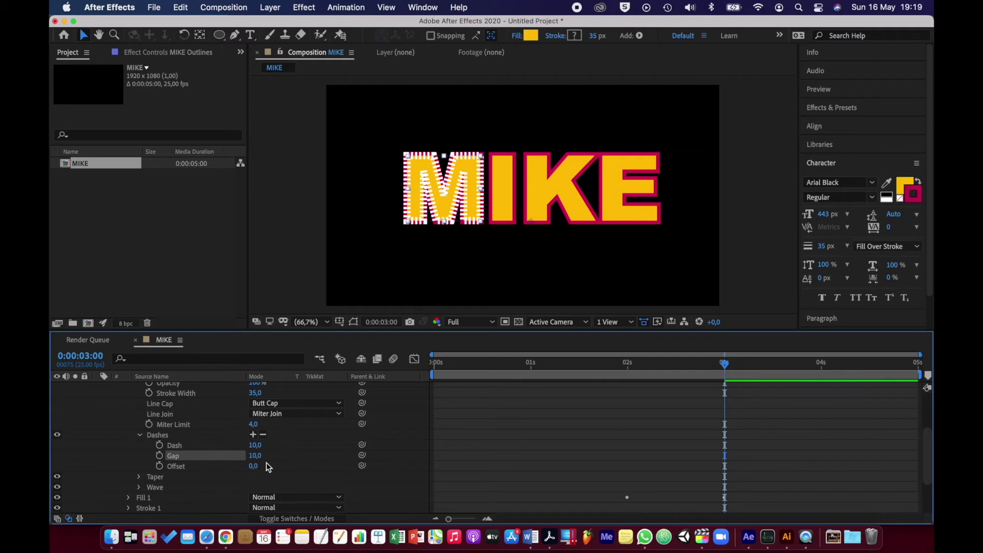
pyautogui.moveTo(254, 457); pyautogui.dragTo(266, 455)
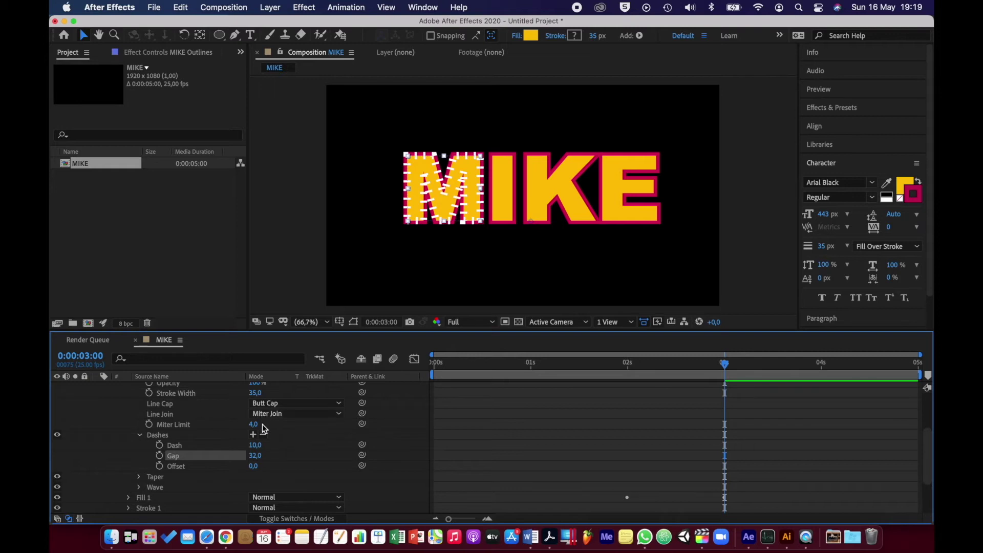
pyautogui.moveTo(256, 445); pyautogui.dragTo(265, 444)
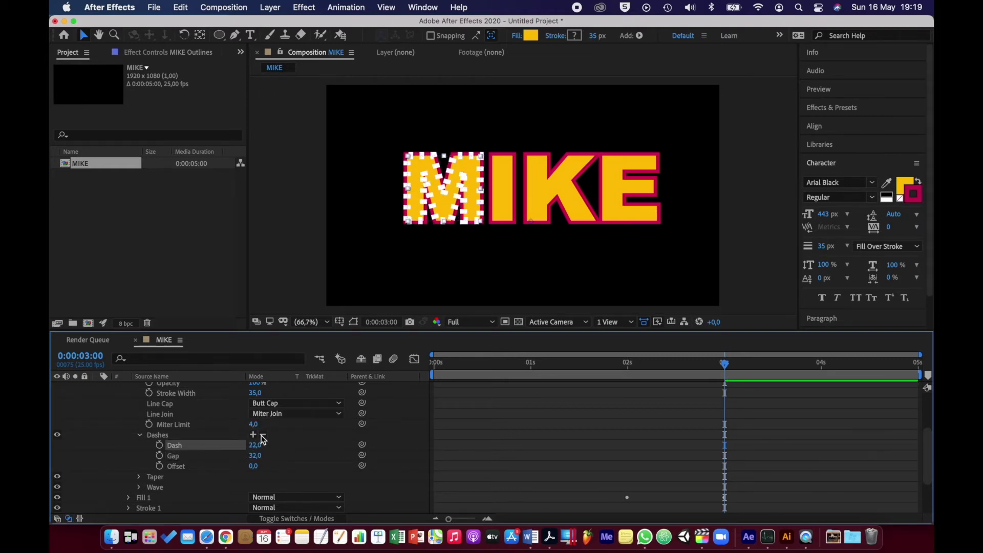
pyautogui.click(265, 403)
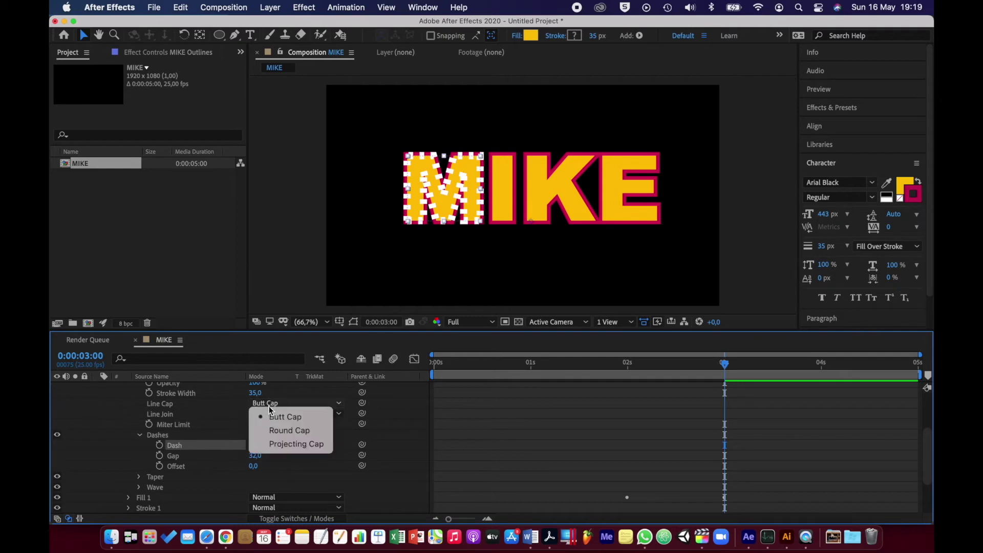
pyautogui.click(271, 430)
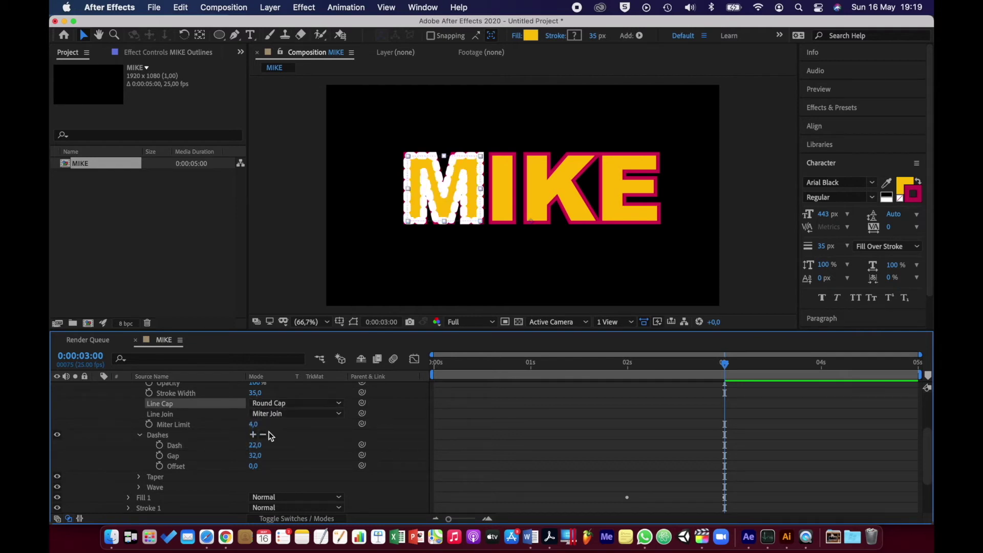
pyautogui.moveTo(256, 445); pyautogui.dragTo(239, 447)
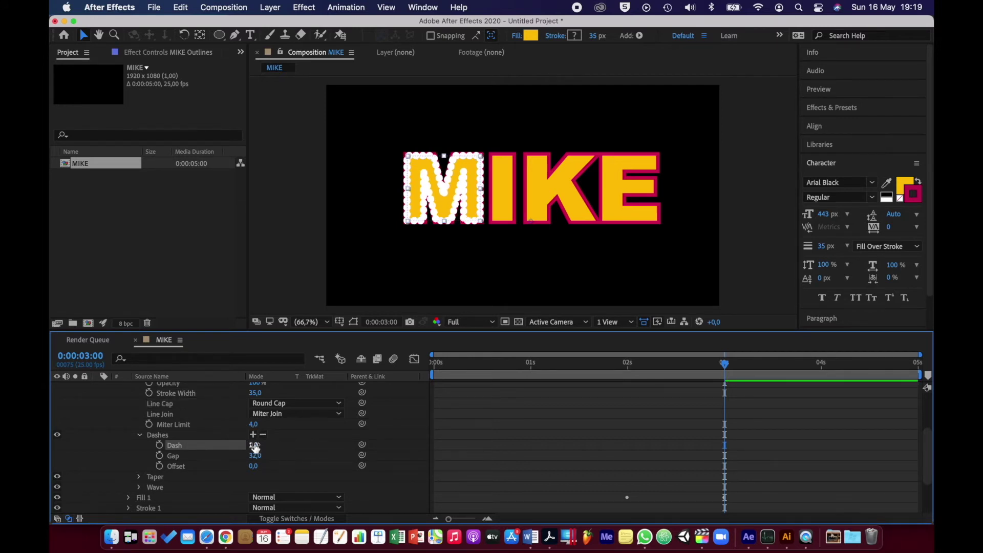
pyautogui.moveTo(255, 446)
pyautogui.mouseDown()
pyautogui.moveTo(270, 444)
pyautogui.moveTo(255, 444)
pyautogui.moveTo(256, 455)
pyautogui.moveTo(278, 454)
pyautogui.moveTo(248, 445)
pyautogui.mouseUp()
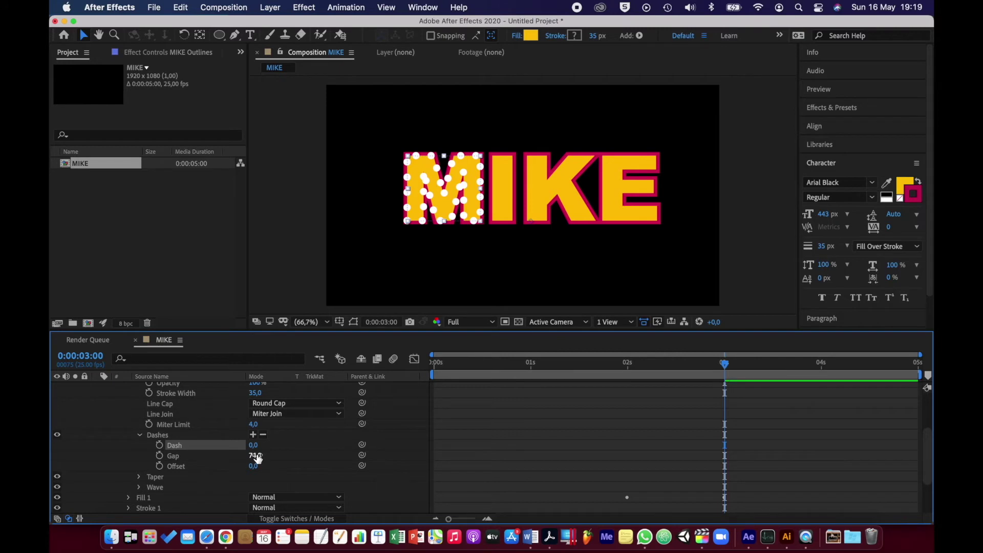
pyautogui.moveTo(254, 467)
pyautogui.mouseDown()
pyautogui.moveTo(298, 457)
pyautogui.moveTo(263, 467)
pyautogui.mouseUp()
# - Keyframe the dot Offset from 1000 at 2 s to 0 at 3 s and preview
pyautogui.click(255, 467)
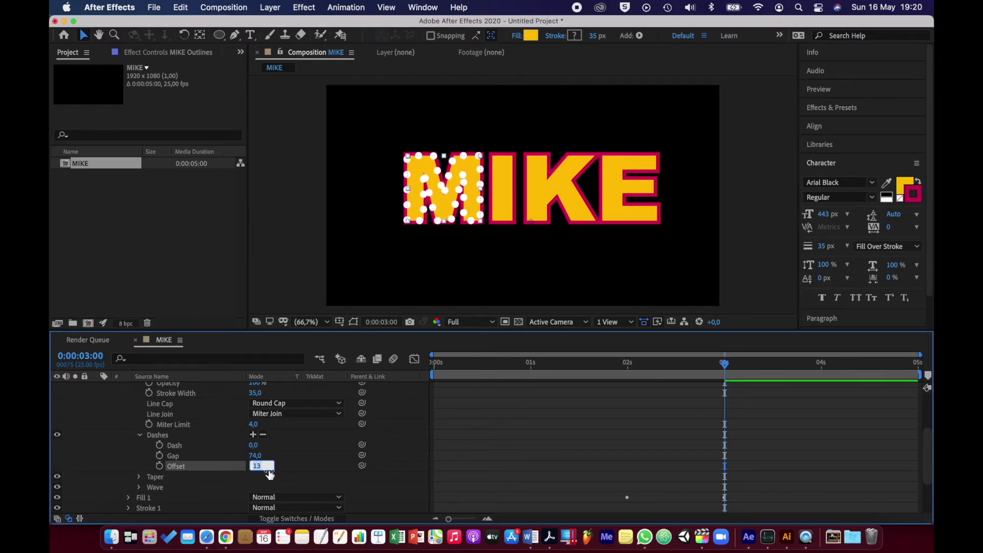
pyautogui.write('0')
pyautogui.press('Return')
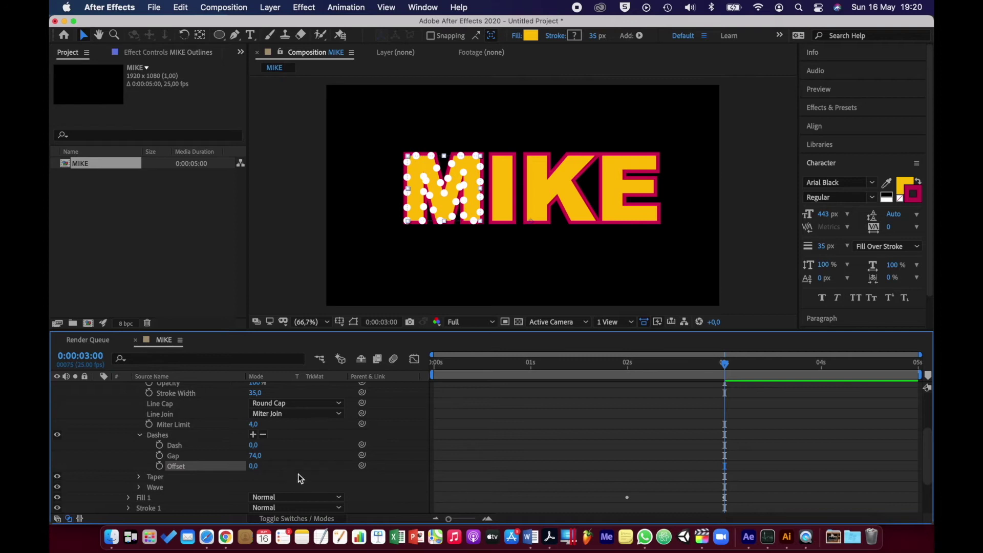
pyautogui.click(160, 467)
pyautogui.click(628, 368)
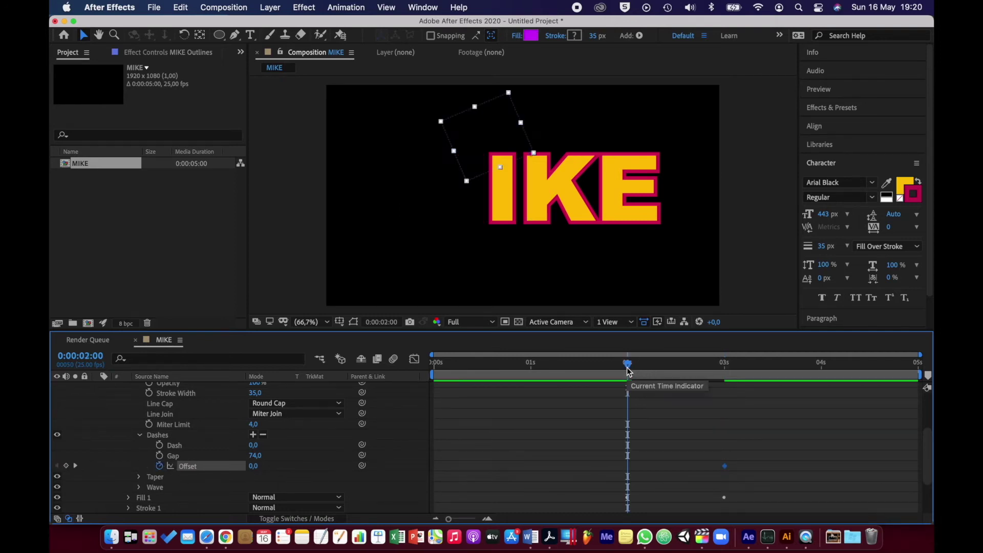
pyautogui.click(255, 466)
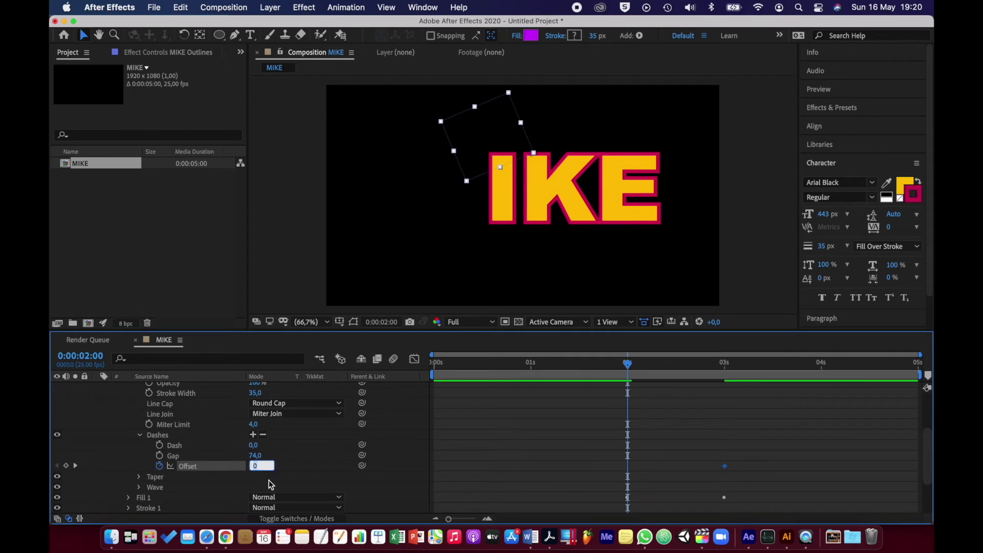
pyautogui.write('1000')
pyautogui.press('Return')
pyautogui.press('space')
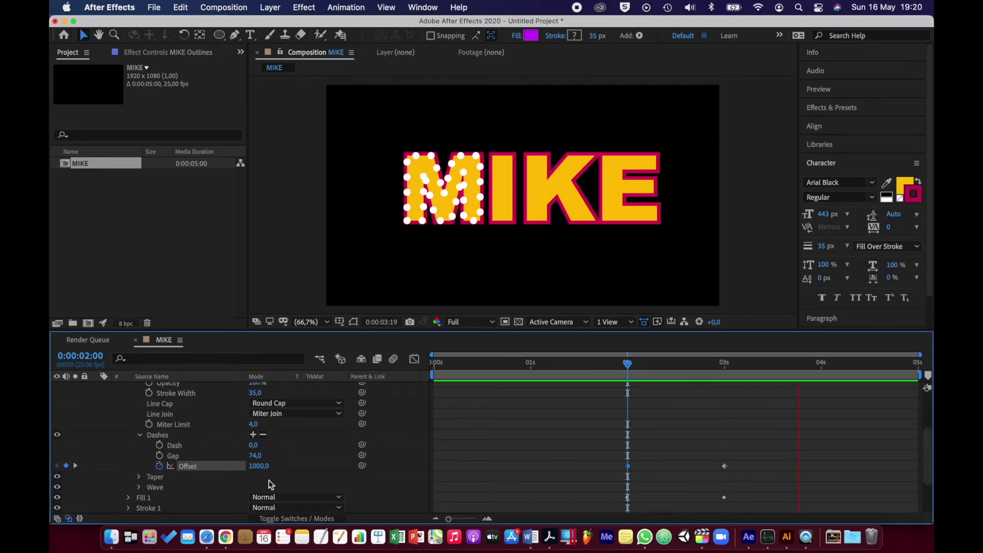
pyautogui.press('space')
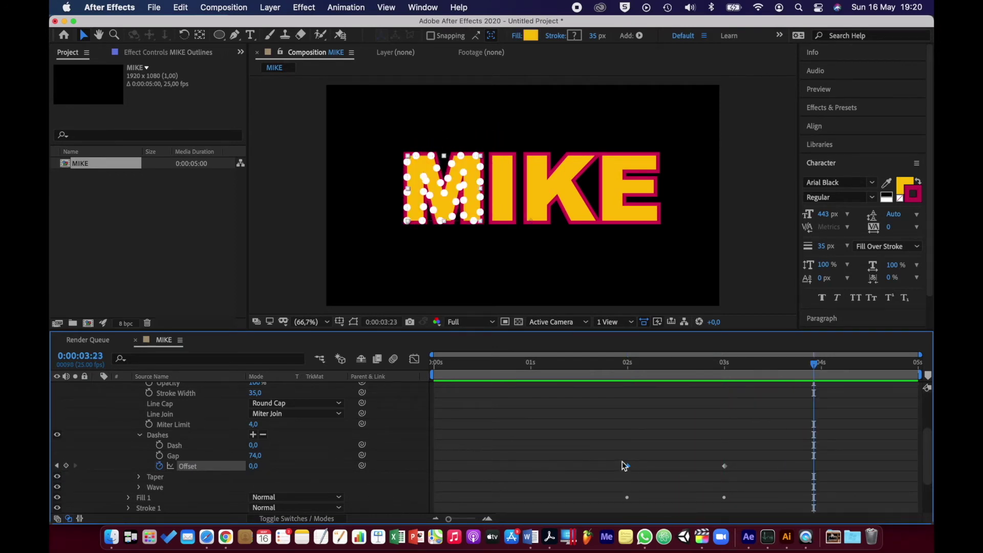
pyautogui.moveTo(814, 364); pyautogui.dragTo(726, 416)
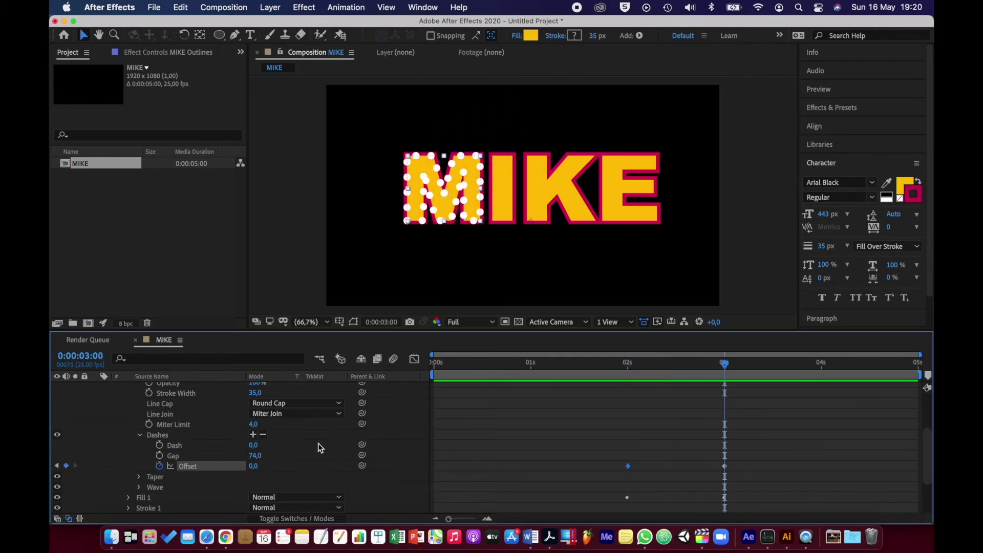
# - Drag the Offset 0 keyframe to about 4.8 s and preview the slower dots
pyautogui.click(727, 467)
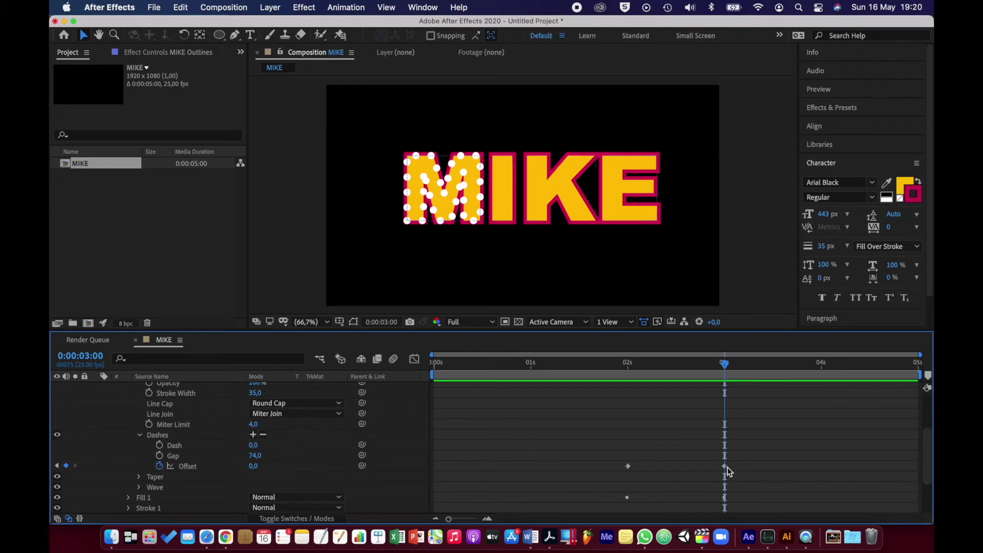
pyautogui.click(724, 465)
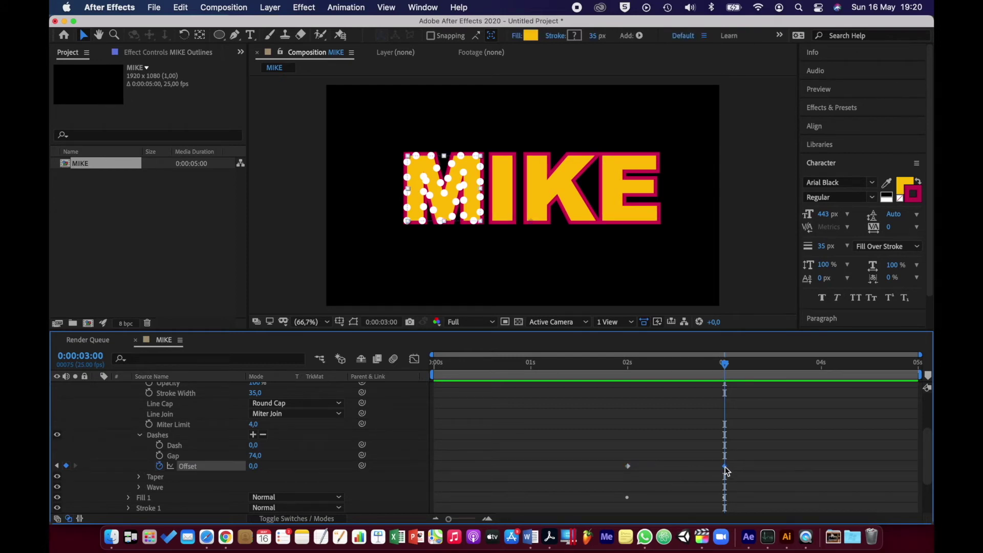
pyautogui.moveTo(724, 465); pyautogui.dragTo(916, 467)
pyautogui.moveTo(724, 363); pyautogui.dragTo(626, 378)
pyautogui.press('space')
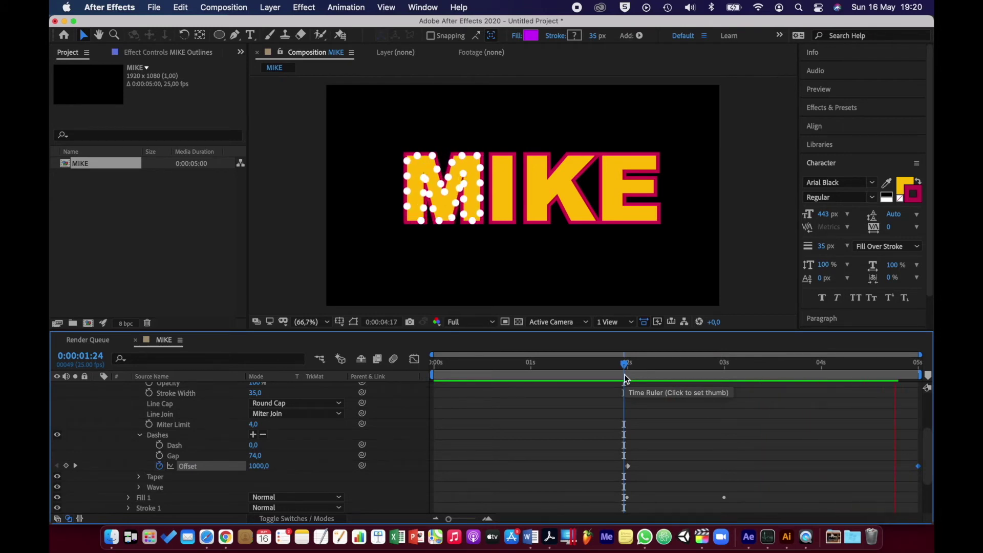
pyautogui.press('space')
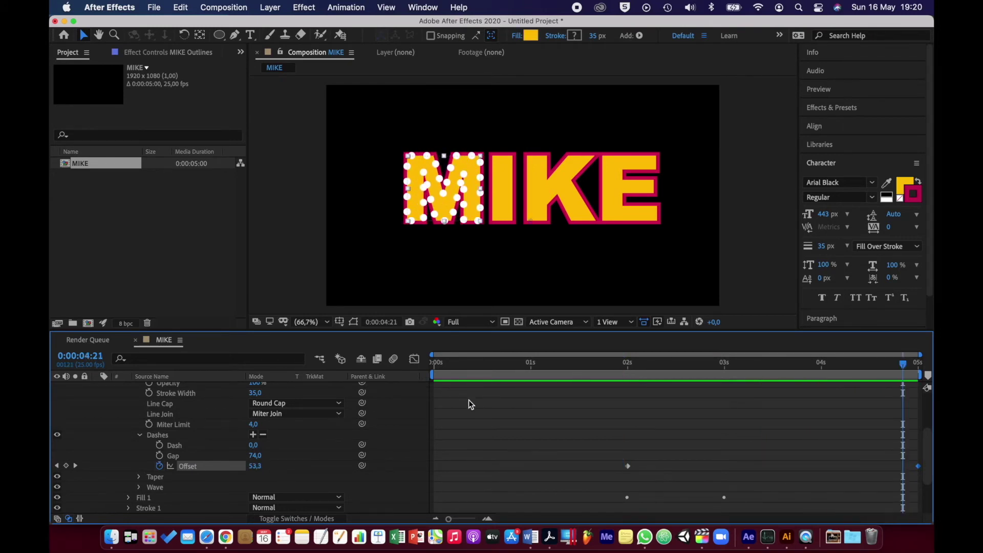
# - Collapse the M letter's Dashes, Stroke 2 and group properties, leaving the M selected
pyautogui.click(140, 435)
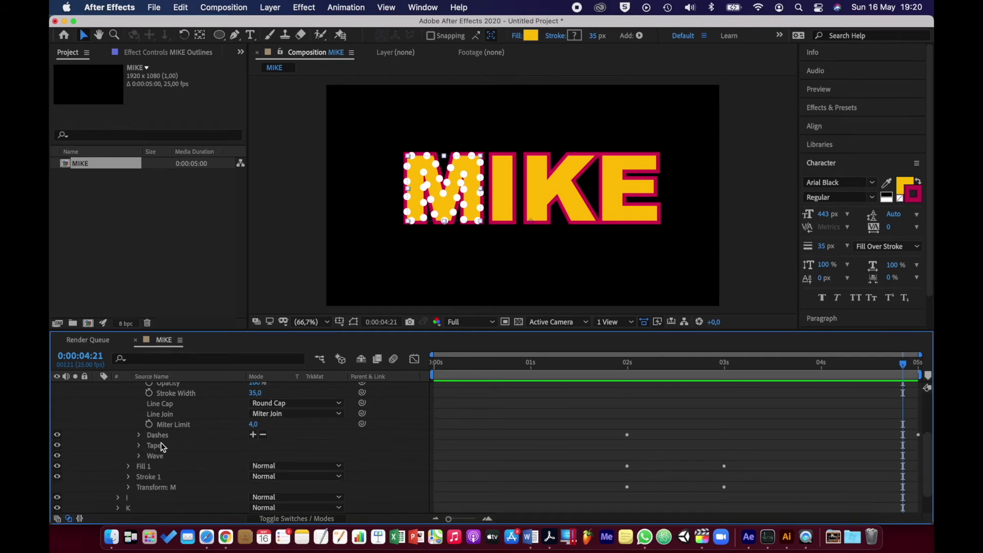
pyautogui.scroll(3, 164, 442)
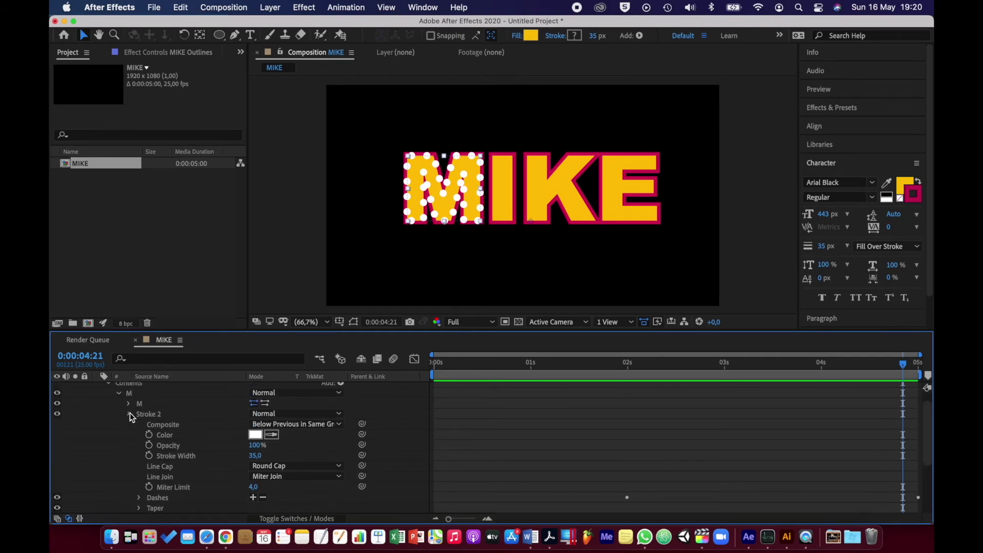
pyautogui.click(130, 413)
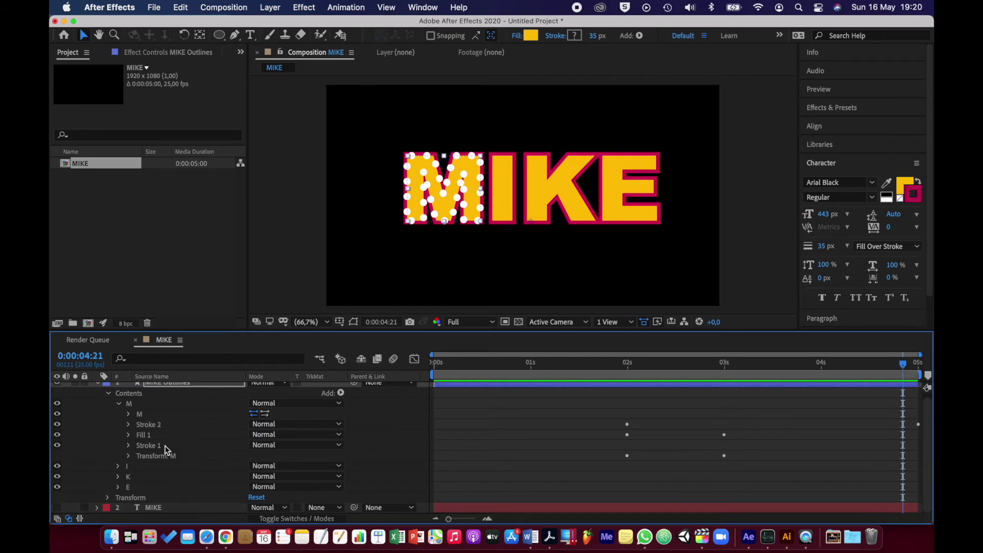
pyautogui.click(121, 406)
pyautogui.click(148, 409)
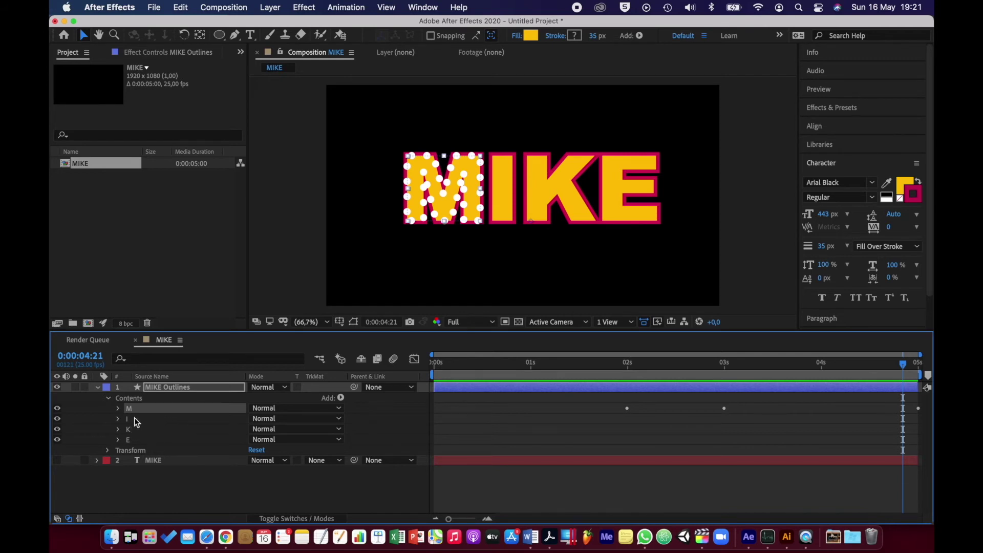
# - Give I, K and E's Stroke 2 Round Cap dashes with Dash 0 and keyframed Gap and Offset
pyautogui.click(118, 419)
pyautogui.press('j')
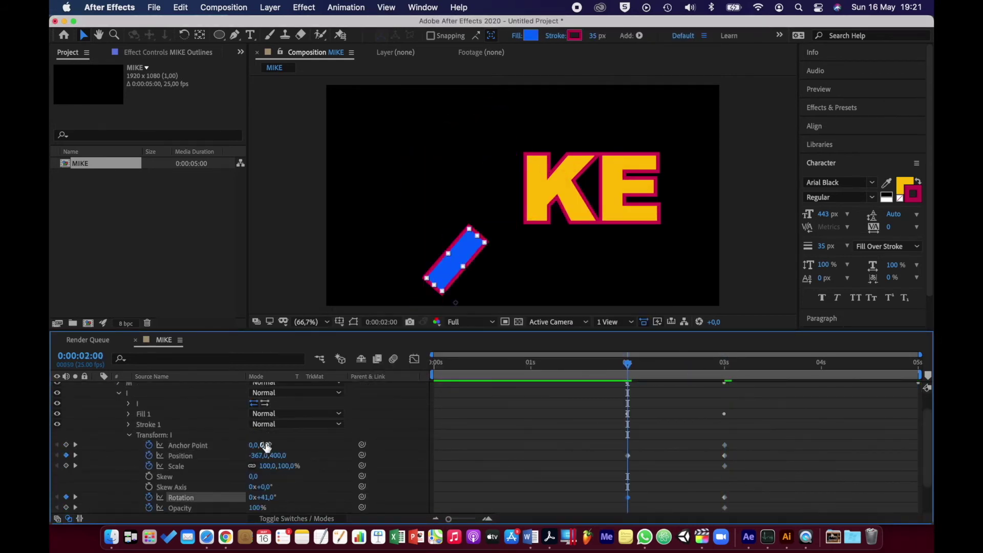
pyautogui.press('j')
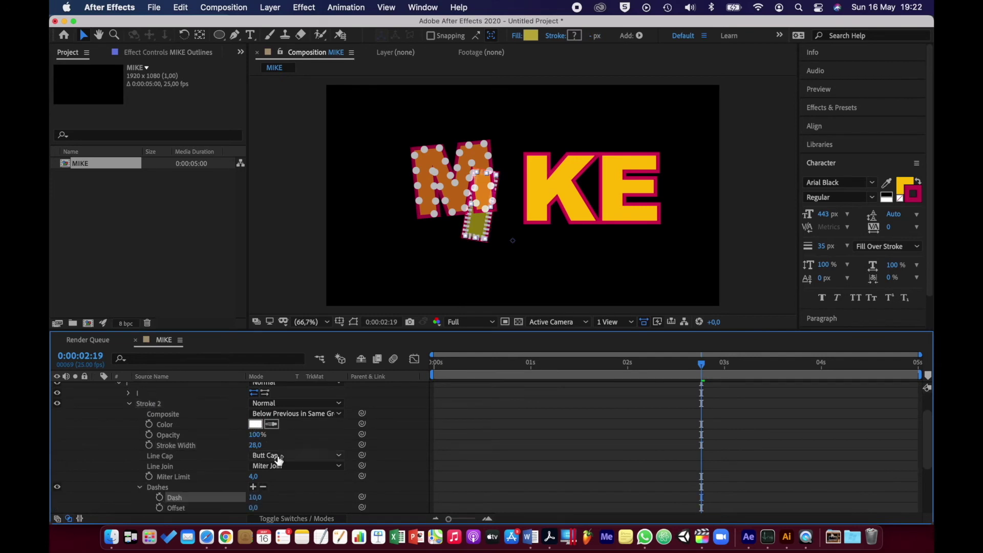
pyautogui.scroll(-3, 256, 451)
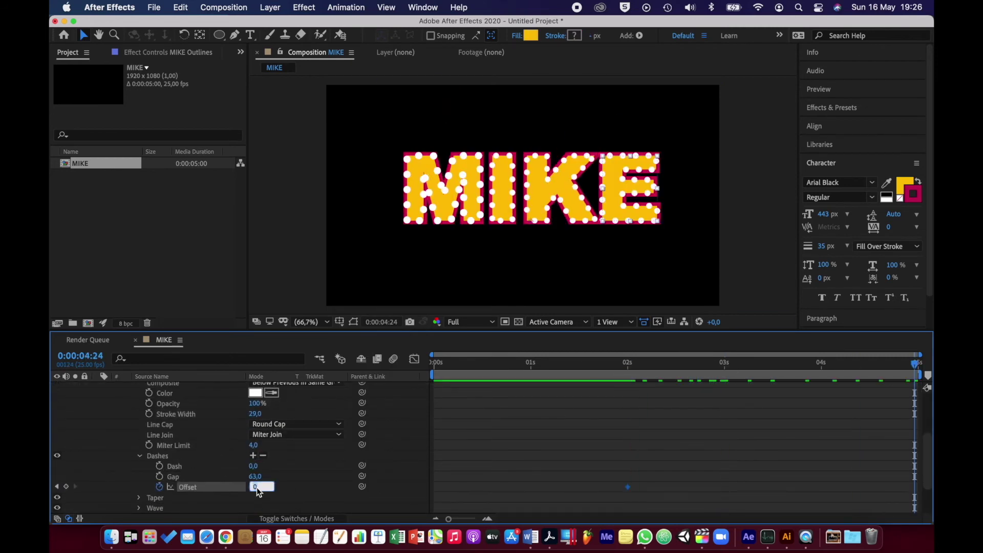
pyautogui.click(616, 364)
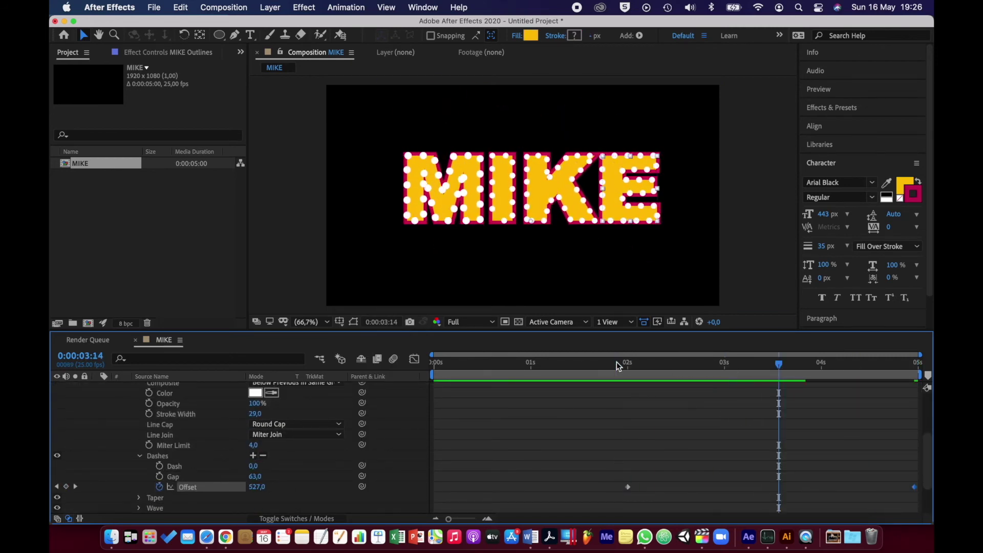
pyautogui.click(141, 455)
pyautogui.scroll(5, 148, 455)
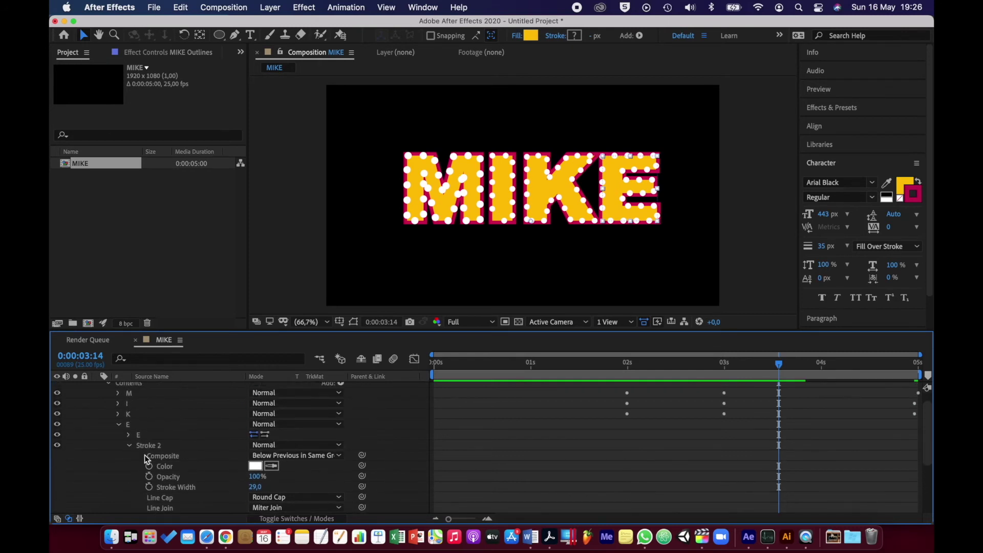
pyautogui.click(128, 446)
pyautogui.click(119, 439)
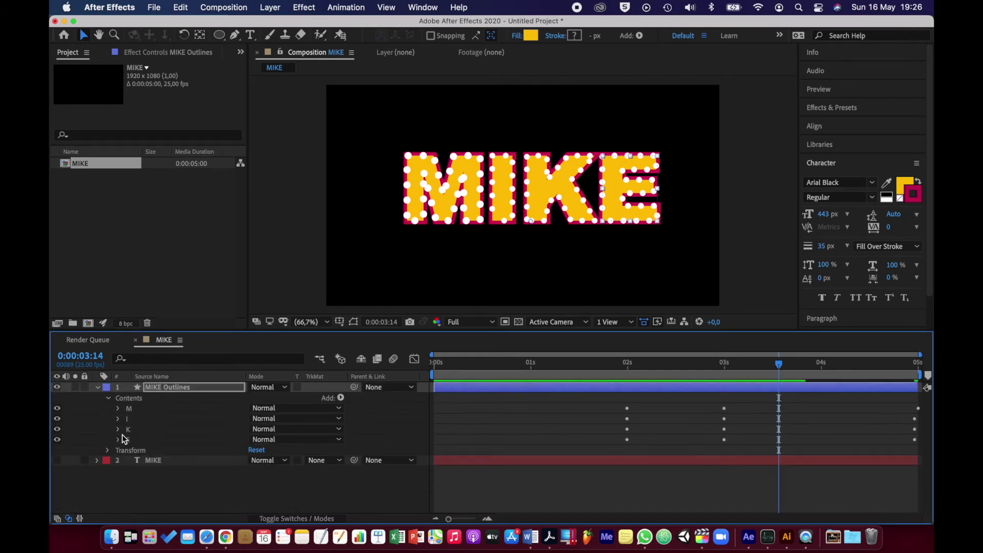
pyautogui.keyDown('shift'); pyautogui.click(152, 439); pyautogui.keyUp('shift')
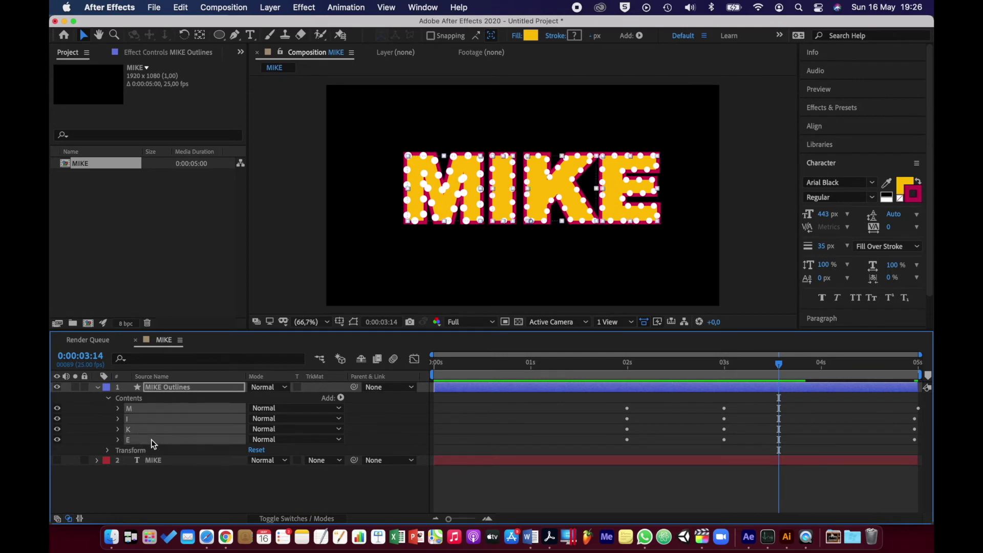
pyautogui.rightClick(152, 440)
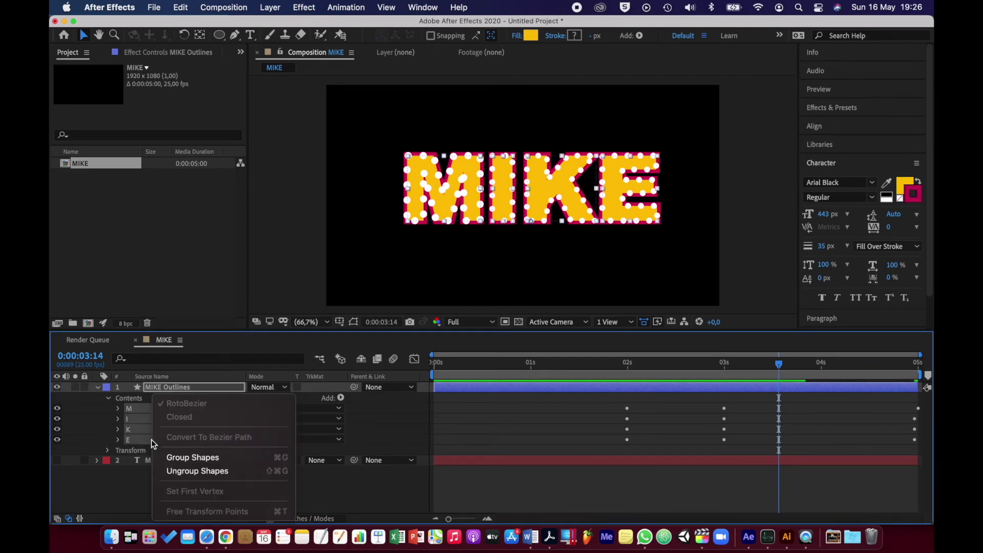
pyautogui.click(170, 459)
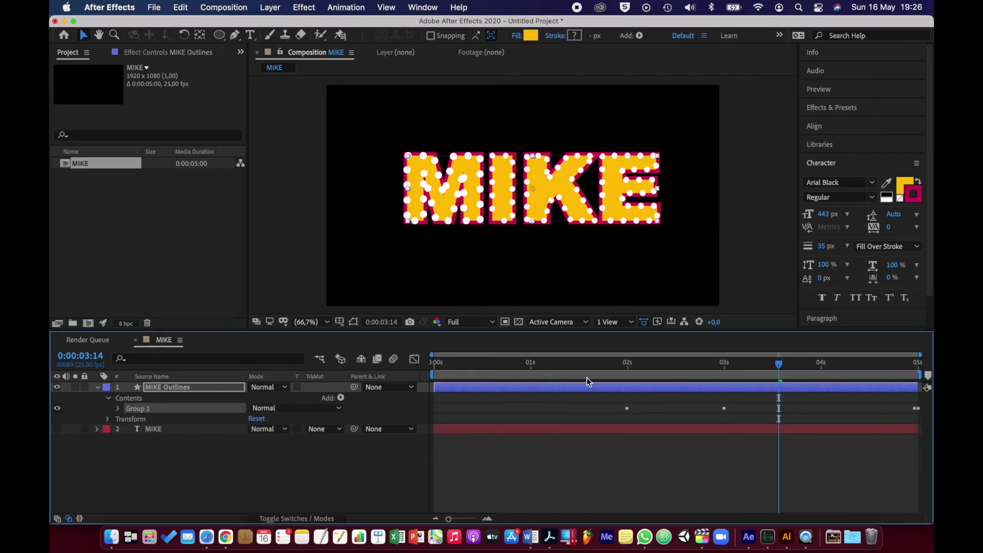
pyautogui.moveTo(781, 364); pyautogui.dragTo(730, 396)
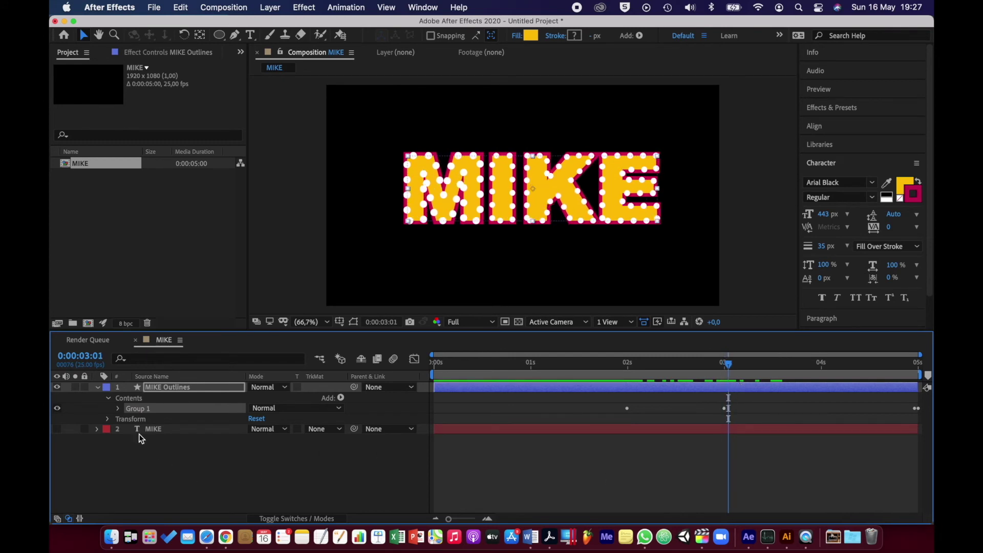
# - Add a white stroke to Group 1 and set its width to 56, keyframed at 3 s
pyautogui.click(340, 397)
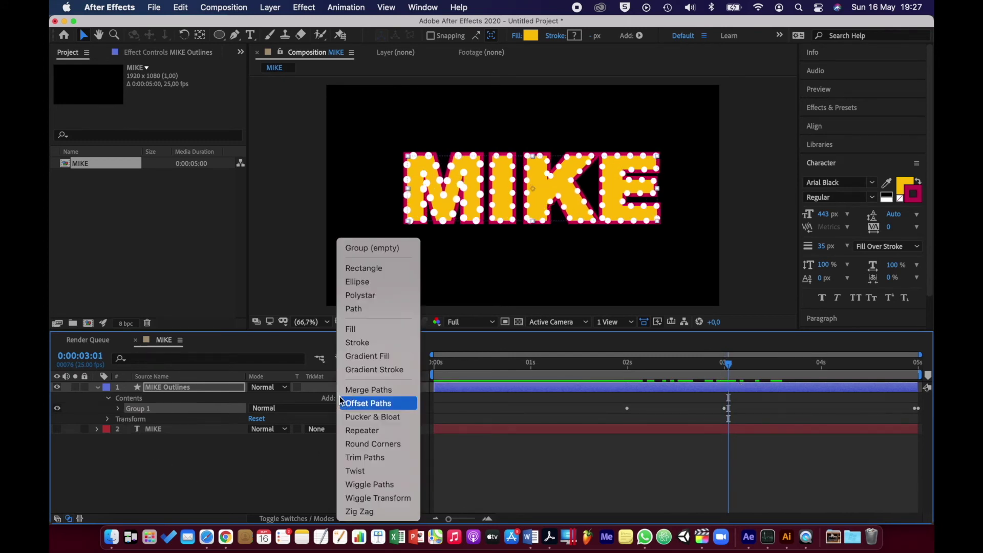
pyautogui.click(358, 342)
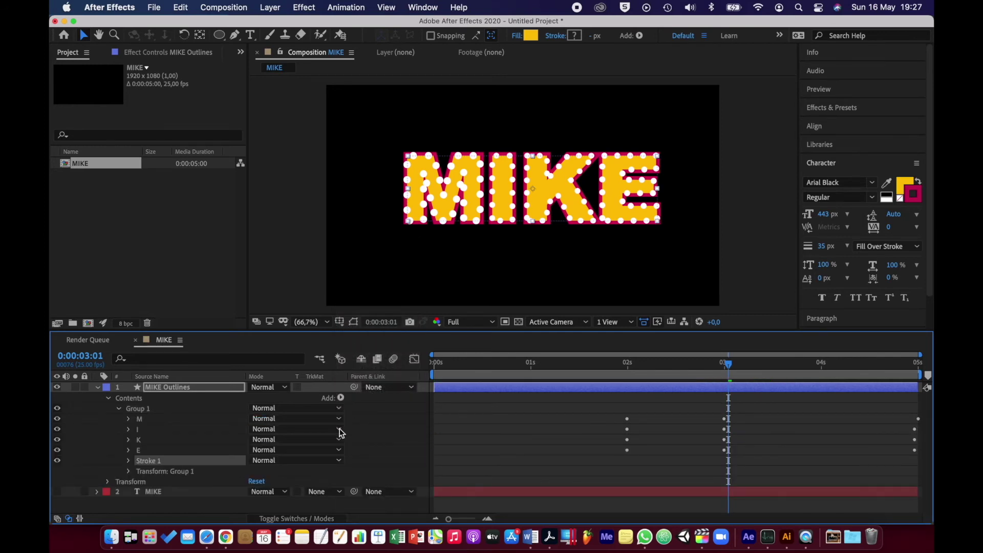
pyautogui.click(128, 460)
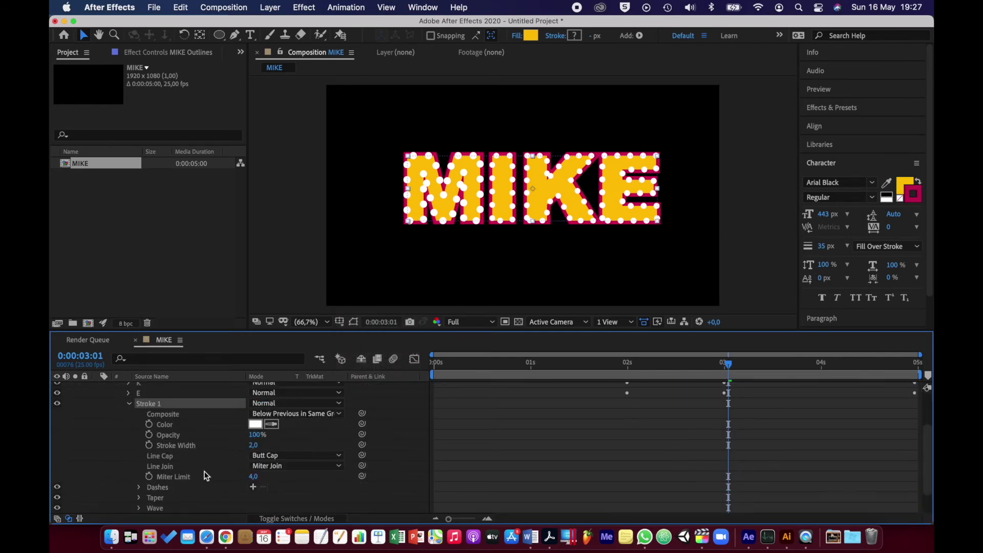
pyautogui.scroll(-1, 224, 465)
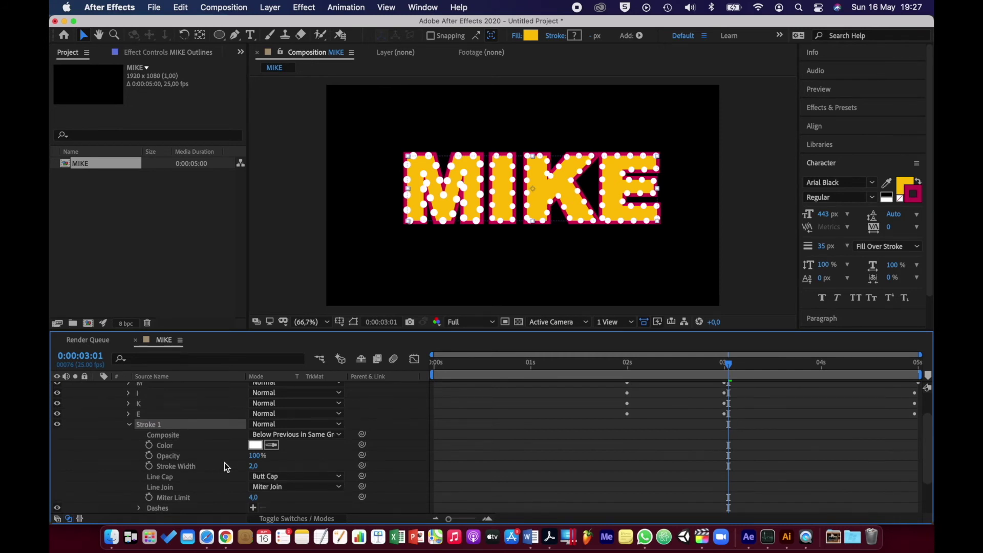
pyautogui.moveTo(255, 441); pyautogui.dragTo(289, 441)
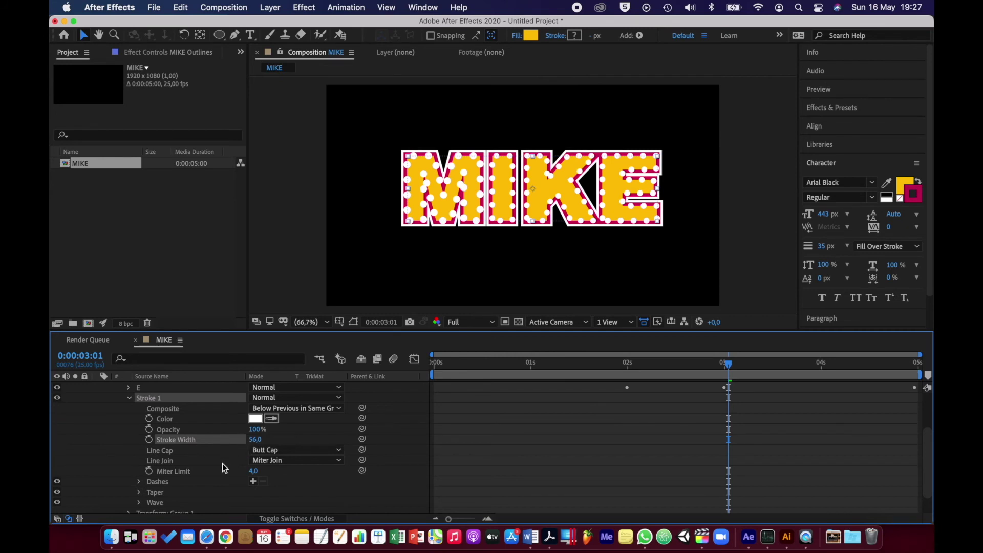
# - Keyframe the stroke width to 0 at 0:00:02:00 so the outline grows in
pyautogui.scroll(-2, 224, 468)
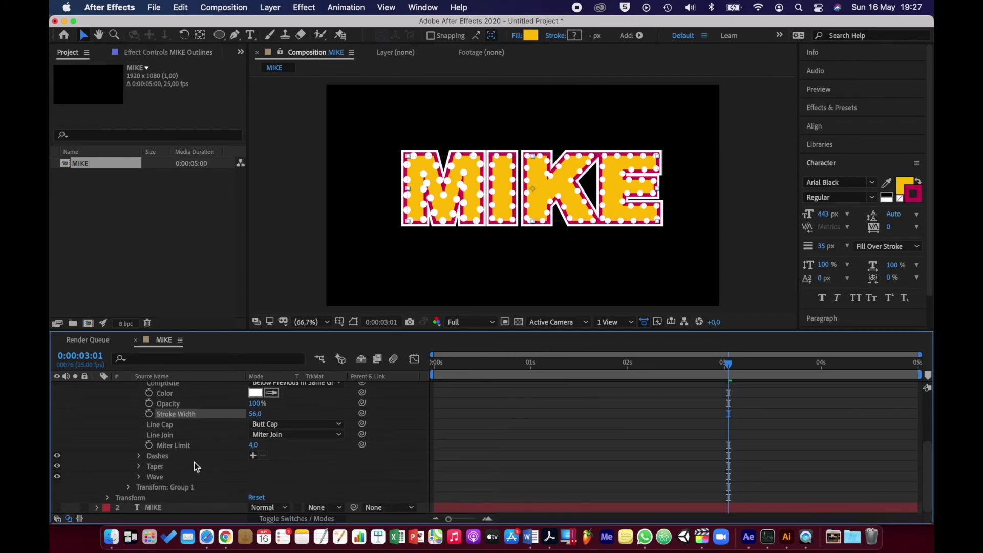
pyautogui.moveTo(729, 368)
pyautogui.mouseDown()
pyautogui.moveTo(563, 379)
pyautogui.moveTo(754, 377)
pyautogui.moveTo(725, 381)
pyautogui.mouseUp()
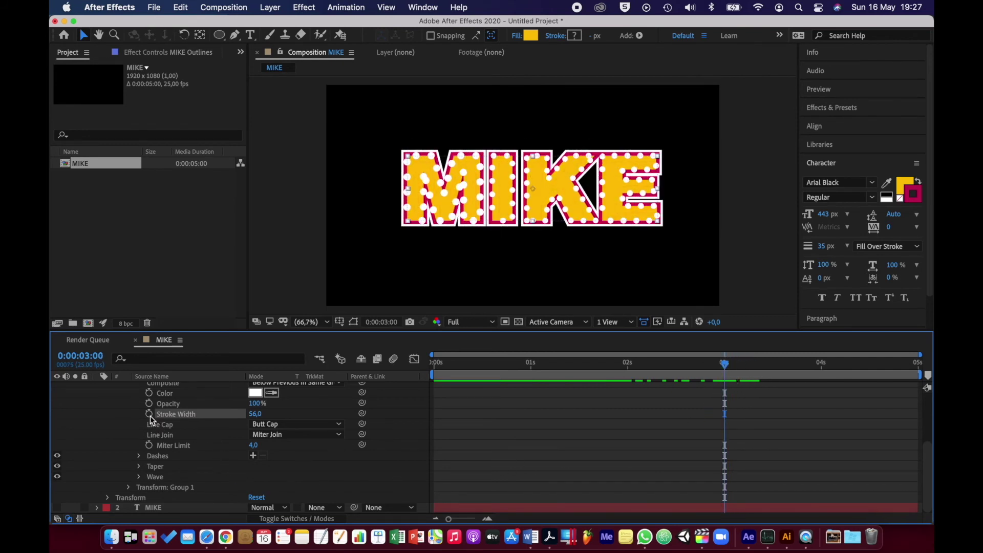
pyautogui.click(628, 370)
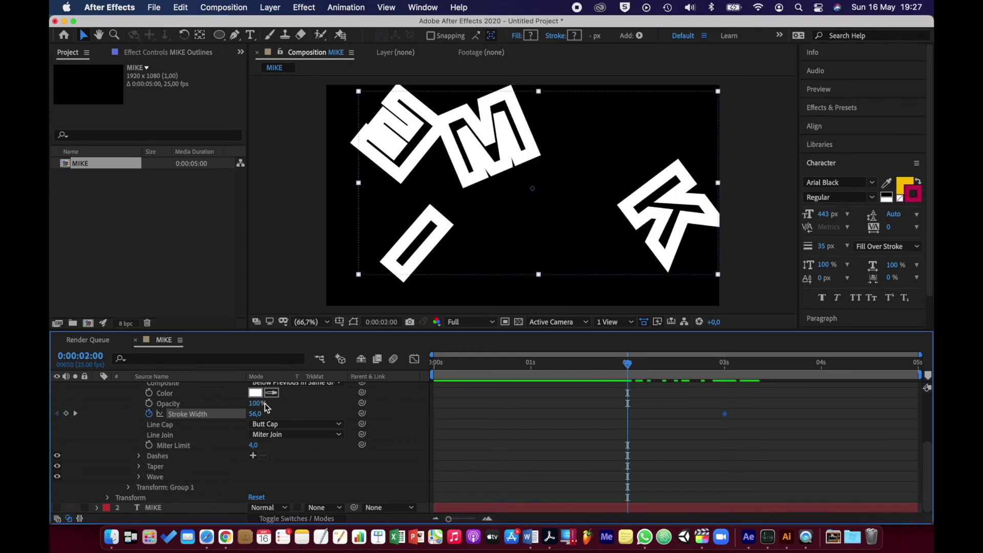
pyautogui.click(255, 414)
pyautogui.press('Return')
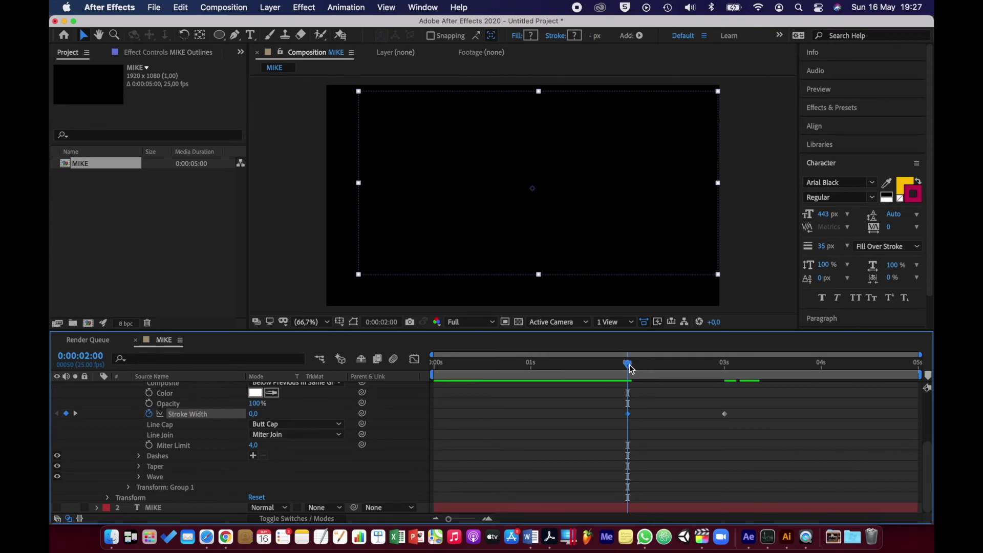
pyautogui.moveTo(631, 369)
pyautogui.mouseDown()
pyautogui.moveTo(674, 369)
pyautogui.moveTo(746, 391)
pyautogui.moveTo(619, 401)
pyautogui.moveTo(741, 392)
pyautogui.moveTo(725, 395)
pyautogui.mouseUp()
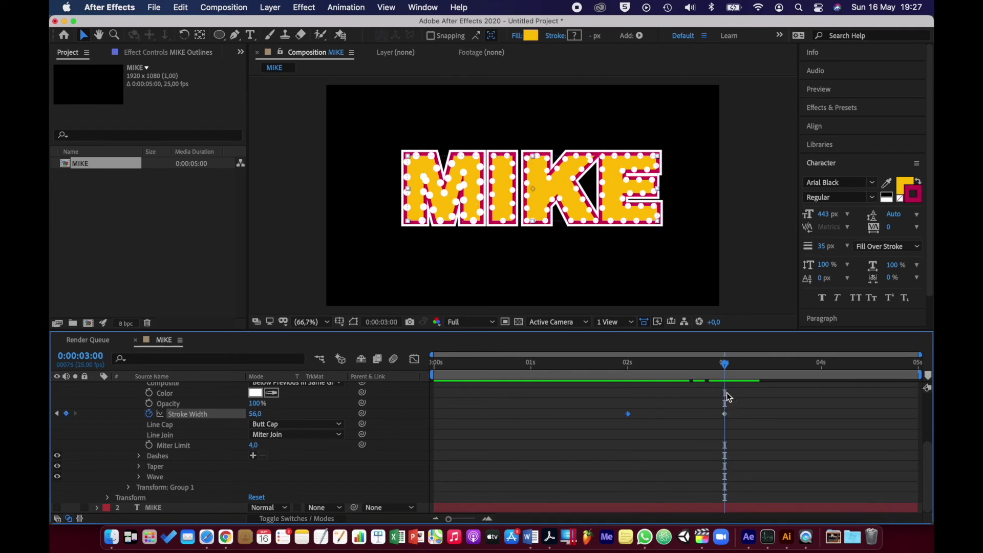
# - Collapse the stroke and add a Repeater to Group 1
pyautogui.scroll(5, 205, 477)
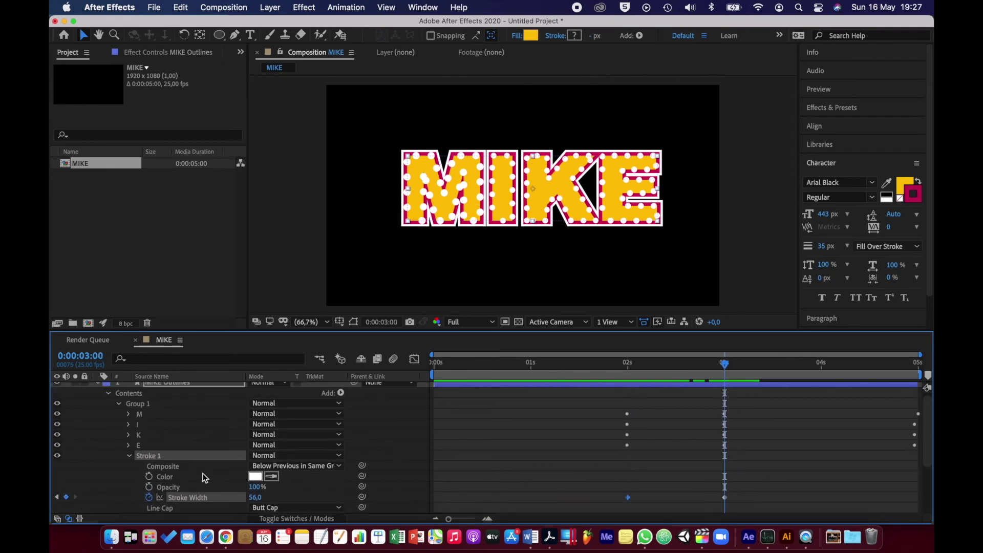
pyautogui.click(128, 456)
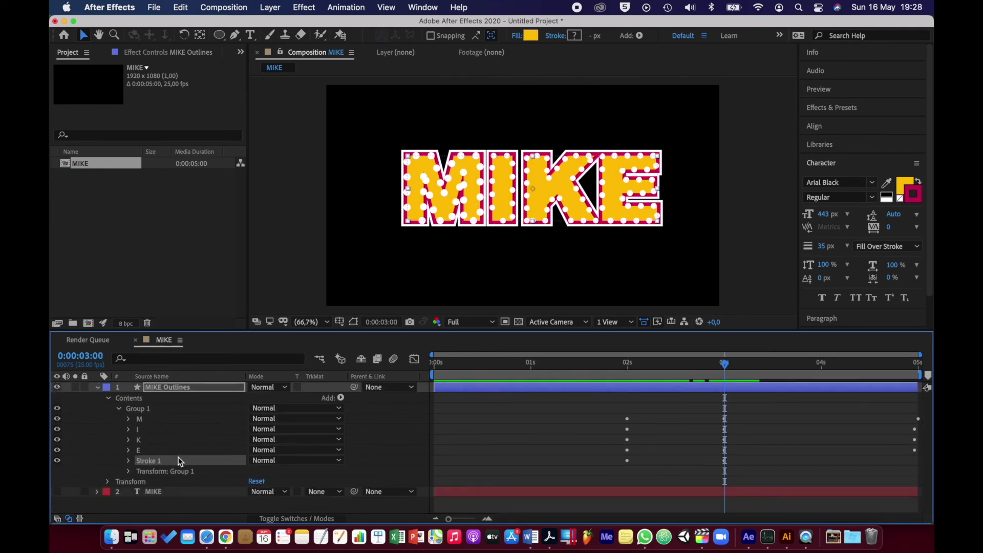
pyautogui.click(158, 409)
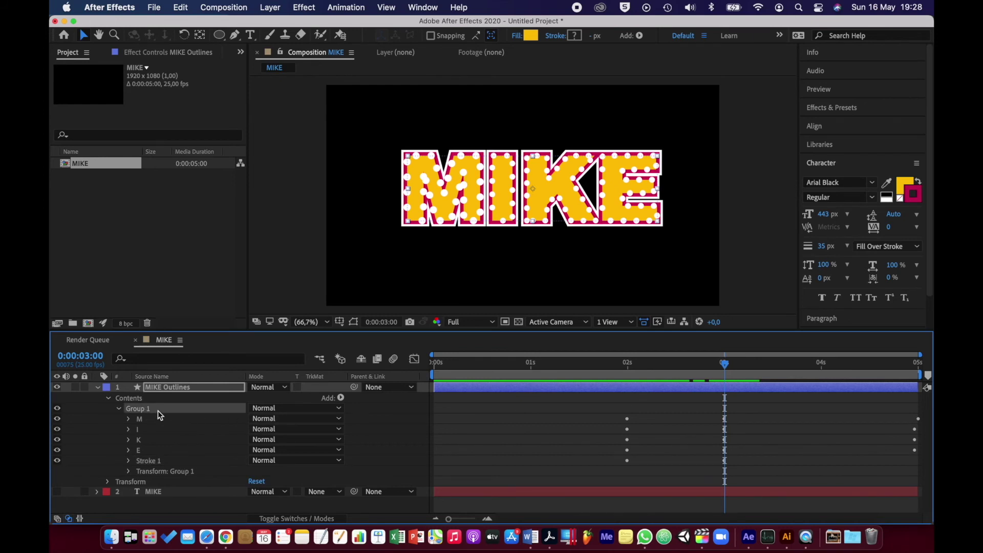
pyautogui.click(341, 397)
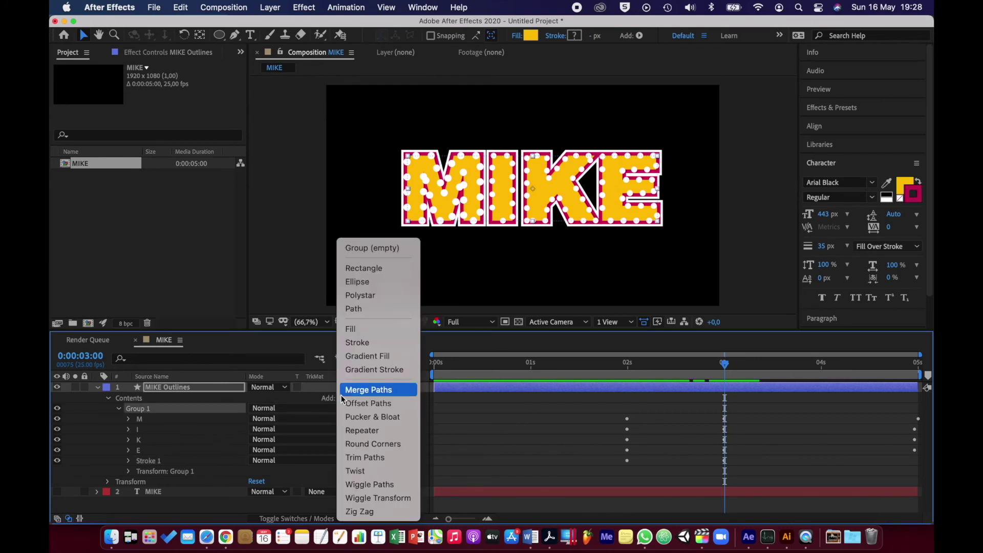
pyautogui.click(362, 430)
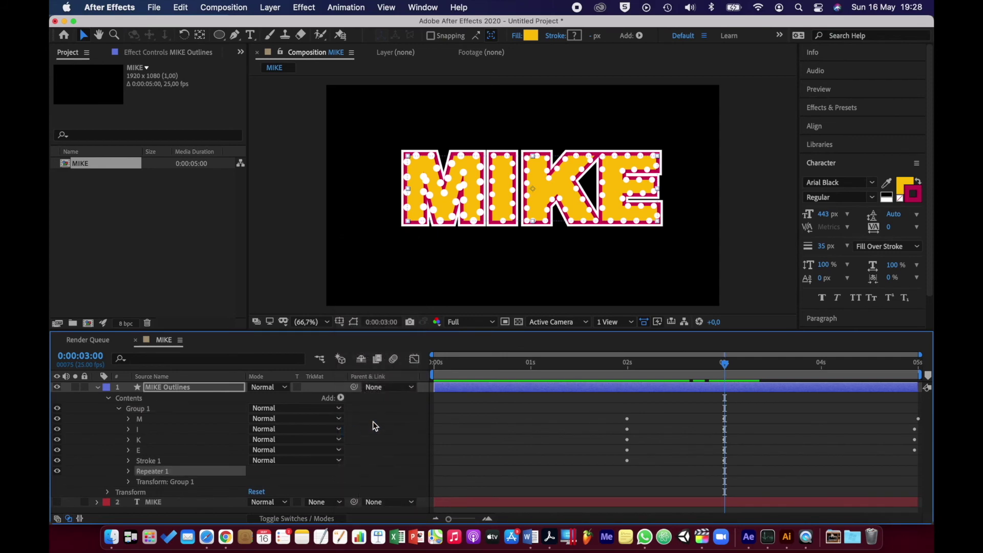
pyautogui.moveTo(727, 364)
pyautogui.mouseDown()
pyautogui.moveTo(661, 364)
pyautogui.moveTo(714, 365)
pyautogui.moveTo(727, 384)
pyautogui.mouseUp()
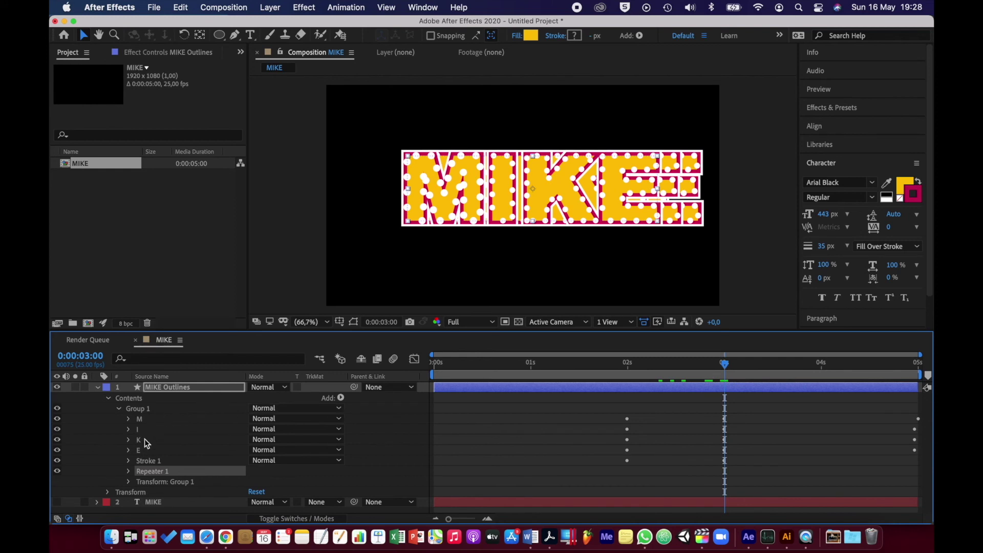
# - Keyframe the repeater Copies from 1 at 3 seconds to 10 at 4 seconds
pyautogui.click(128, 471)
pyautogui.scroll(-2, 174, 468)
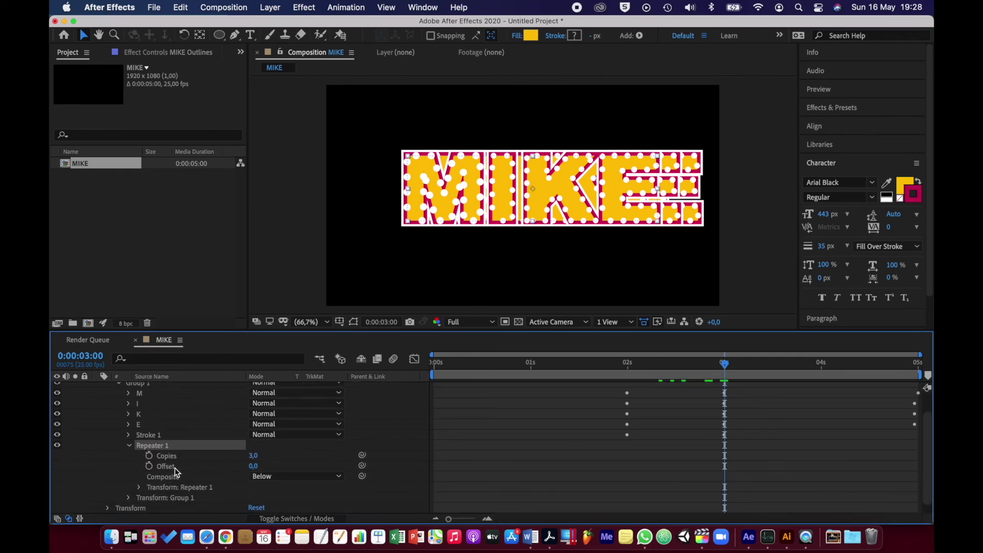
pyautogui.click(149, 456)
pyautogui.click(252, 456)
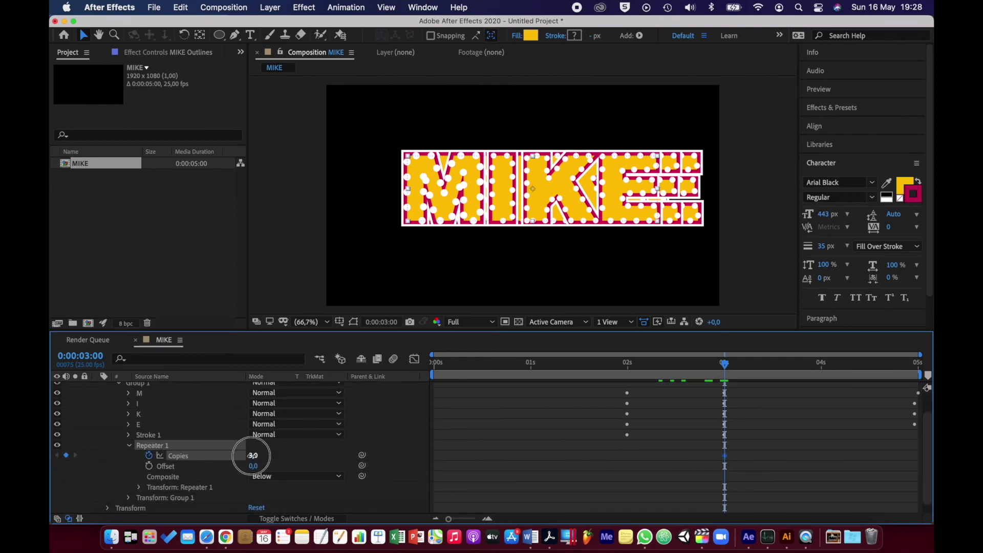
pyautogui.press('Return')
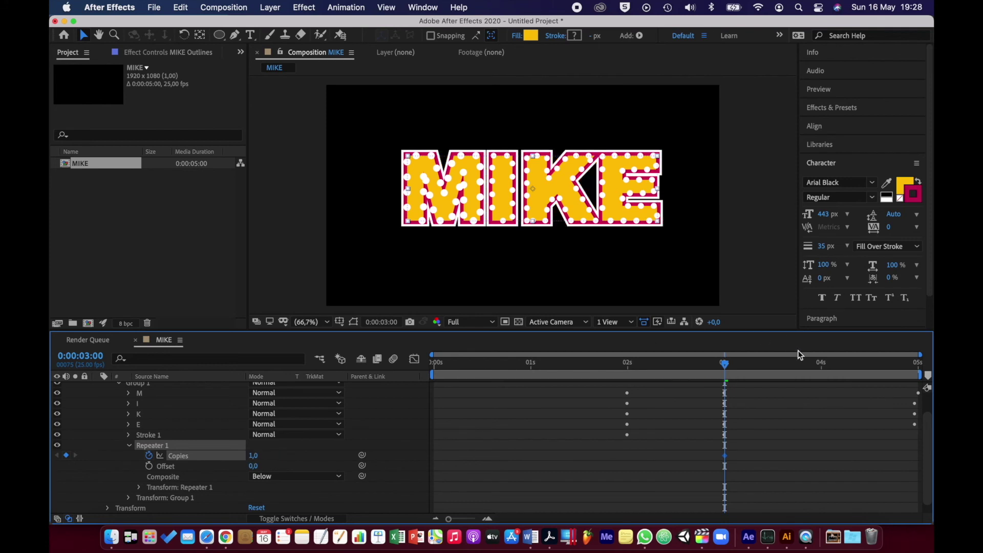
pyautogui.click(822, 371)
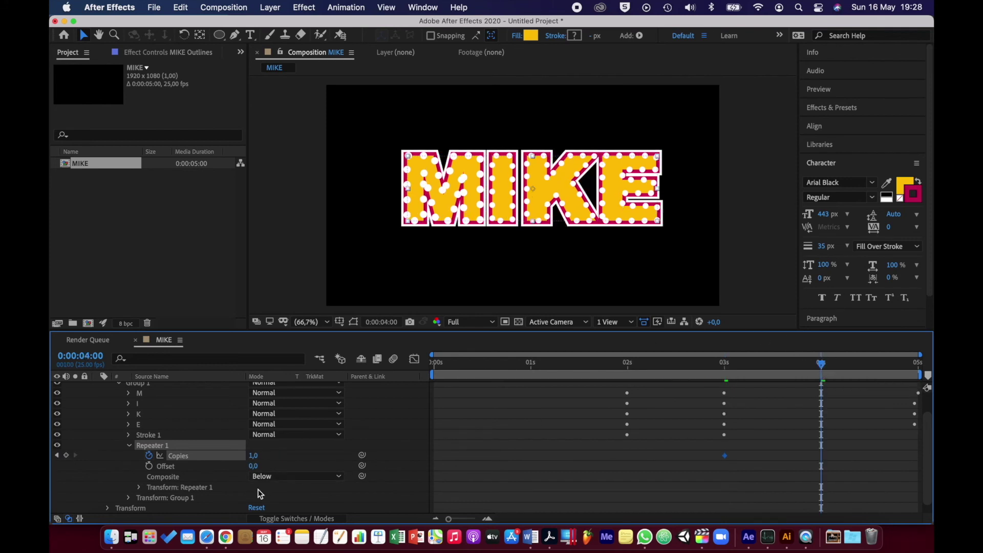
pyautogui.click(254, 456)
# - Expand Repeater 1's Transform settings
pyautogui.click(139, 487)
pyautogui.scroll(-2, 176, 484)
pyautogui.scroll(-2, 204, 472)
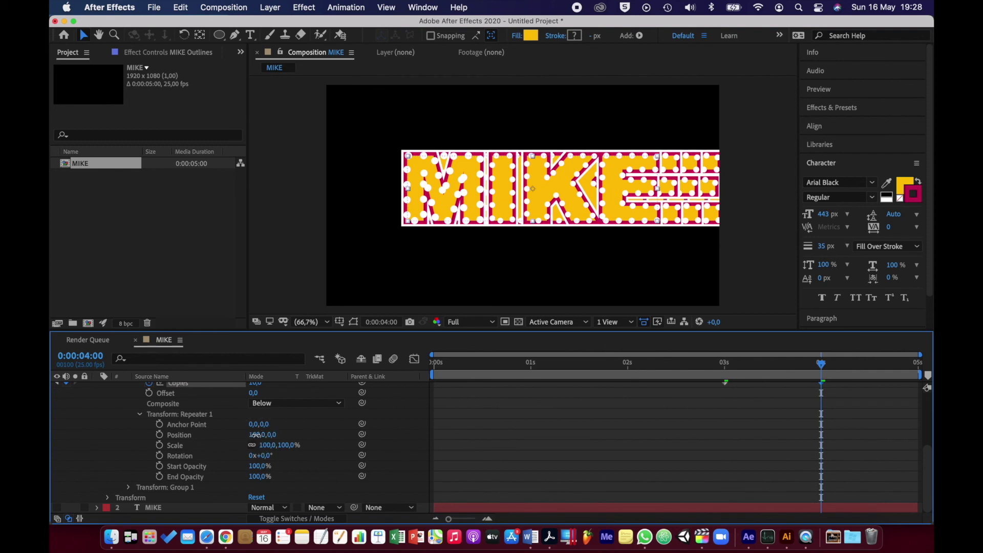
# - Set Repeater 1's transform to Position 0,45, Scale 77% and Rotation -5°
pyautogui.press('Return')
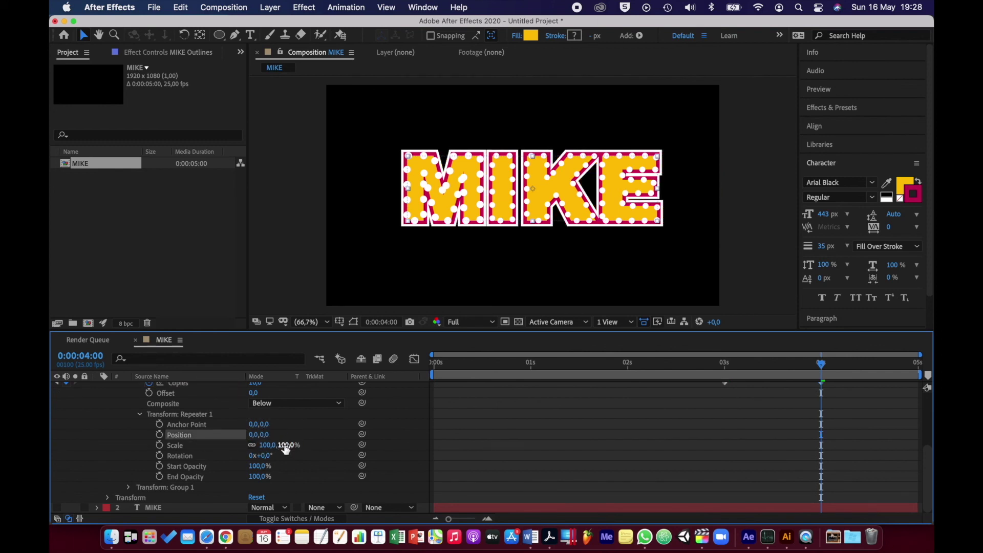
pyautogui.moveTo(263, 436); pyautogui.dragTo(286, 439)
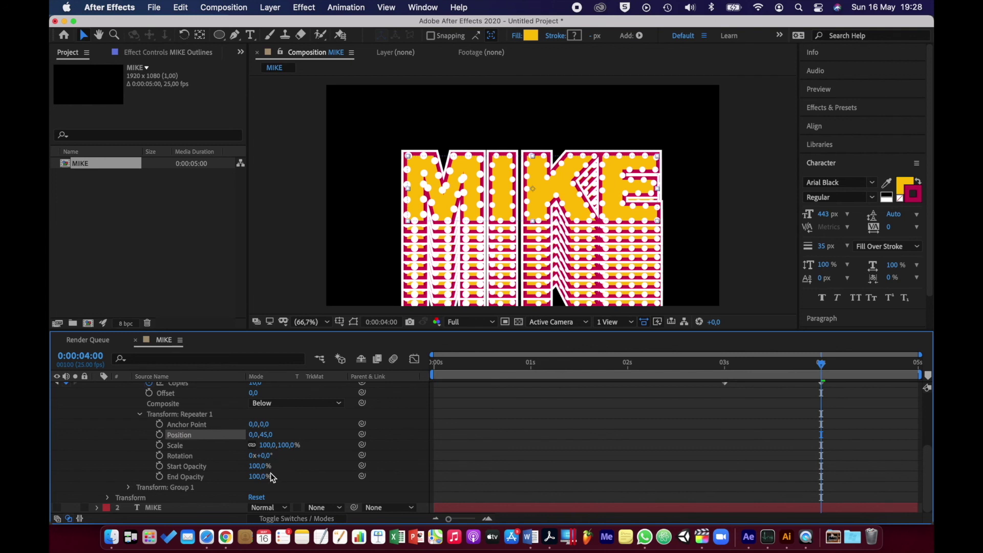
pyautogui.moveTo(267, 446); pyautogui.dragTo(253, 444)
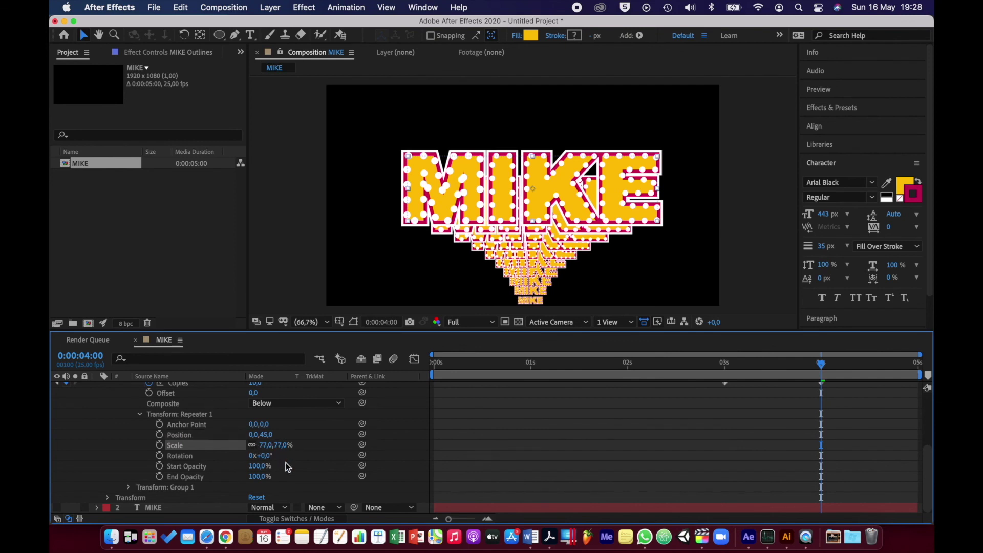
pyautogui.moveTo(265, 455); pyautogui.dragTo(264, 455)
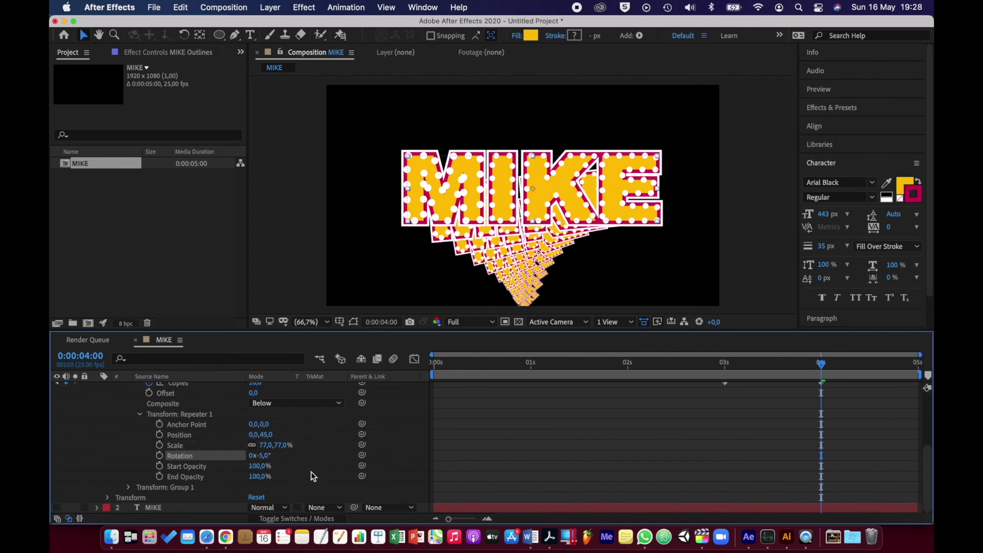